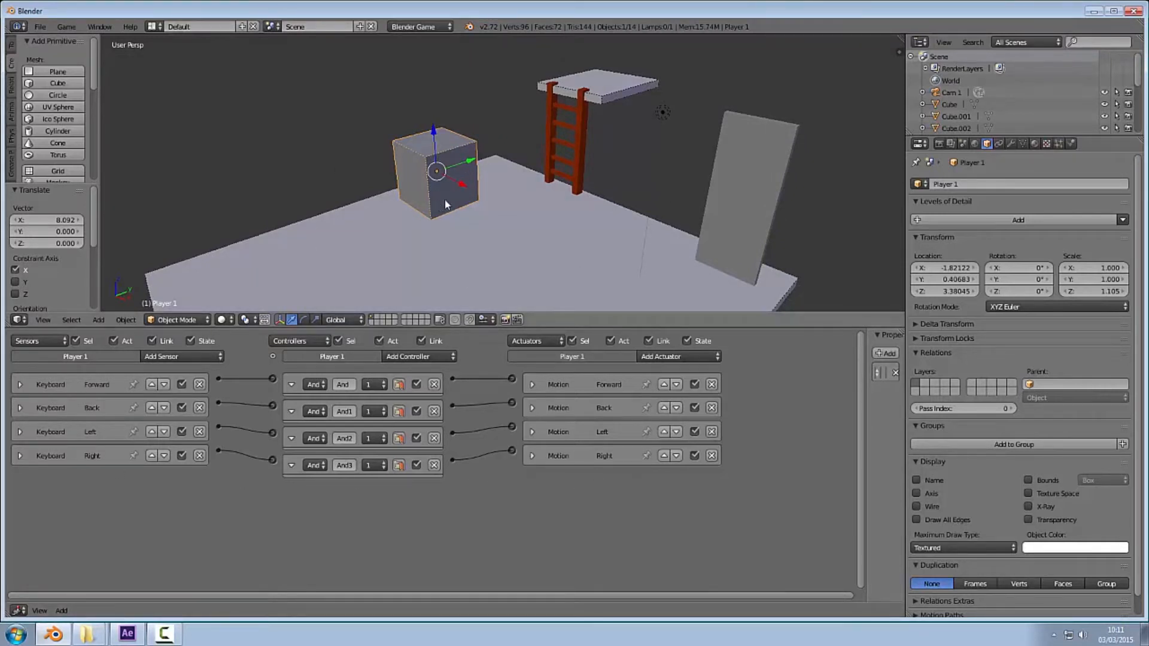
middle_click_drag(435, 155, 243, 408)
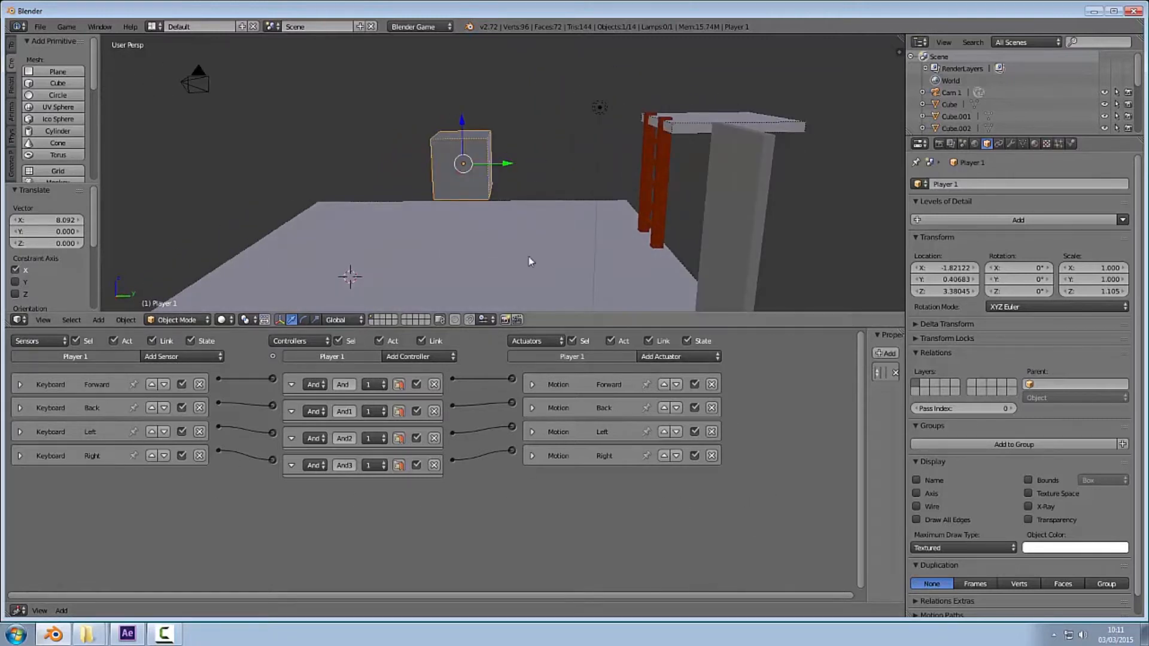
middle_click_drag(442, 282, 546, 205)
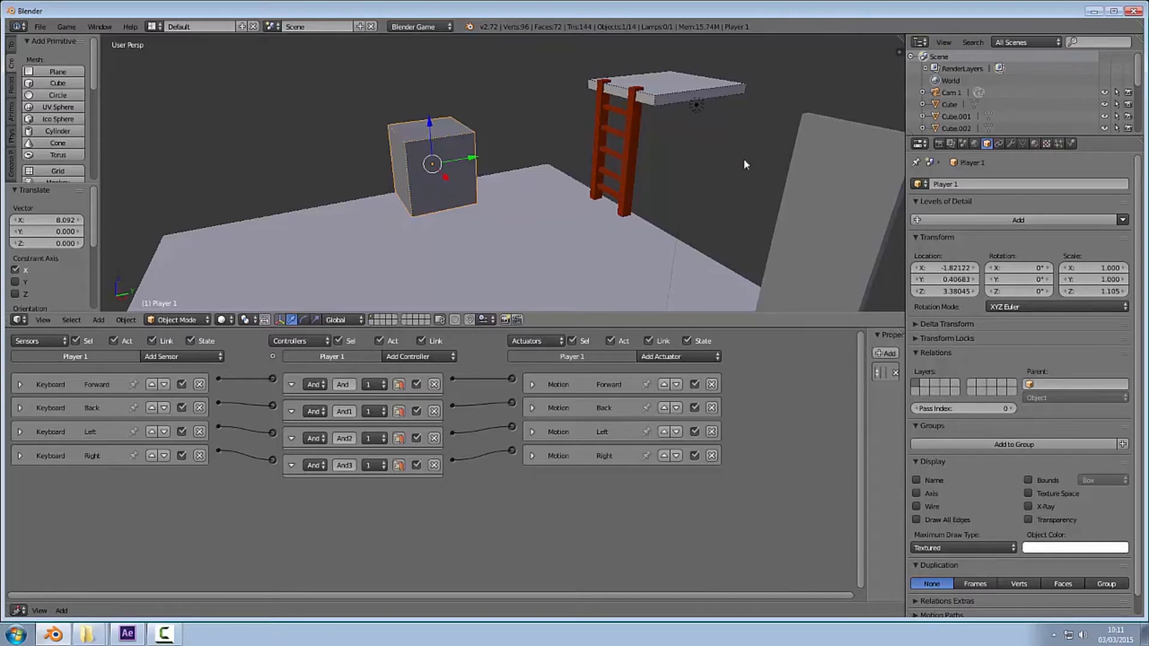
mouse_move(849, 233)
middle_mouse_down()
mouse_move(820, 215)
mouse_move(864, 242)
middle_mouse_up()
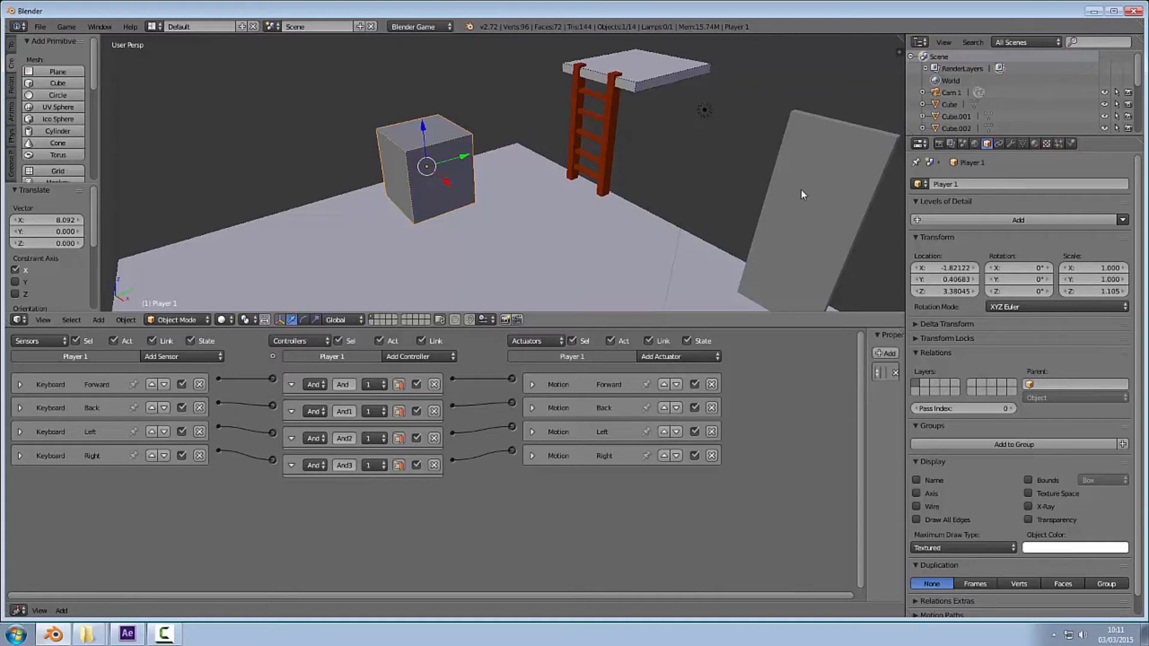
scroll(616, 206, "down", 1)
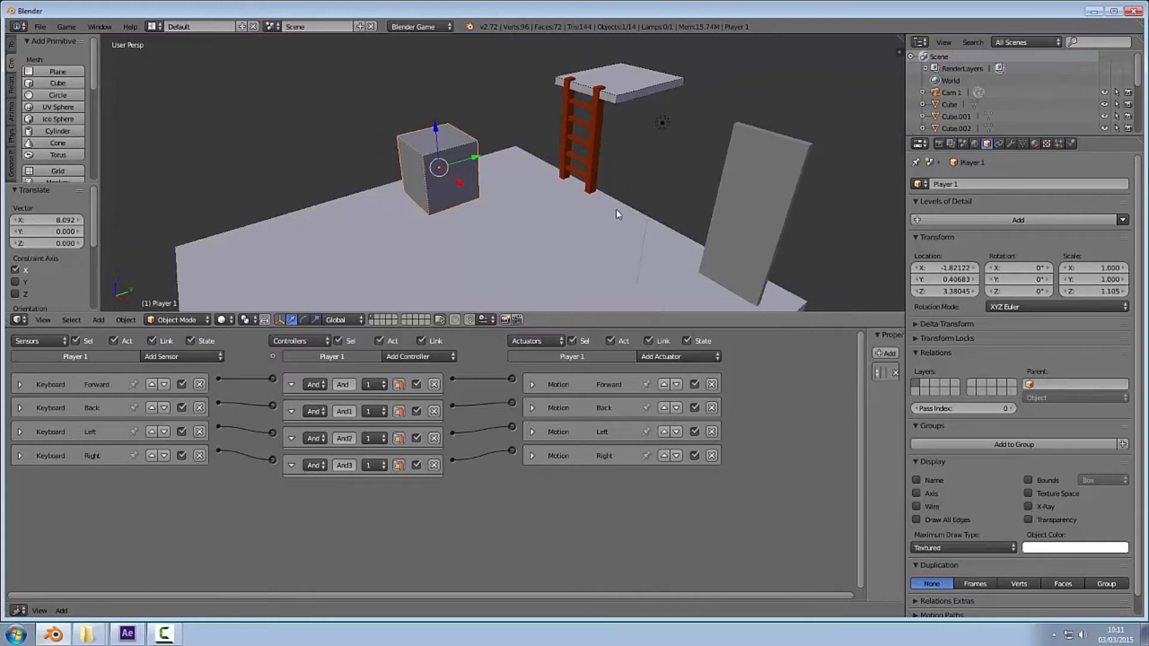
middle_click_drag(616, 211, 640, 204, "shift")
- Run the game through the scene camera, drive the player cube around the floor and over to the ladder, and stop the game
key("KP_0")
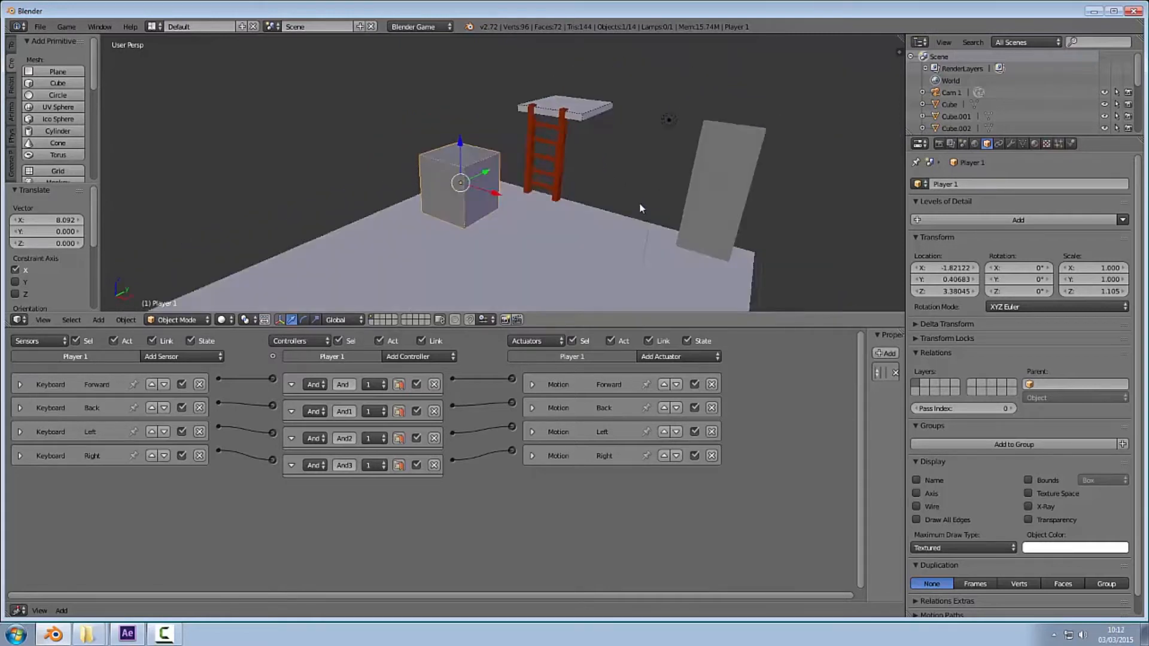
key("p")
key("a")
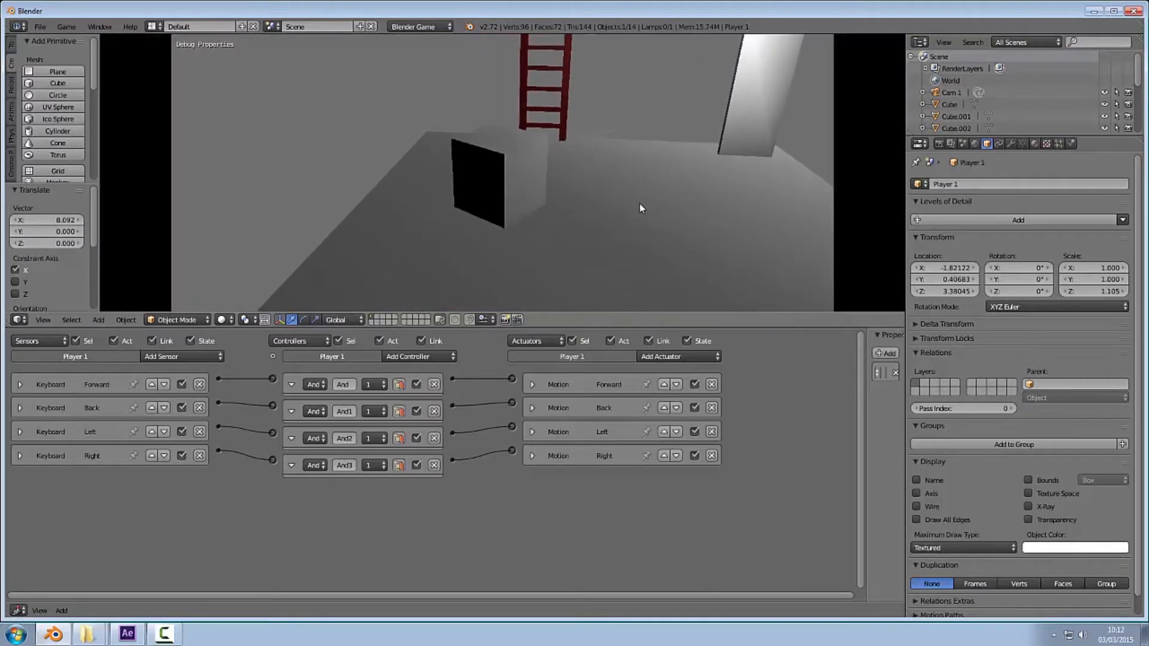
key("w")
key("d")
key("s")
key("w")
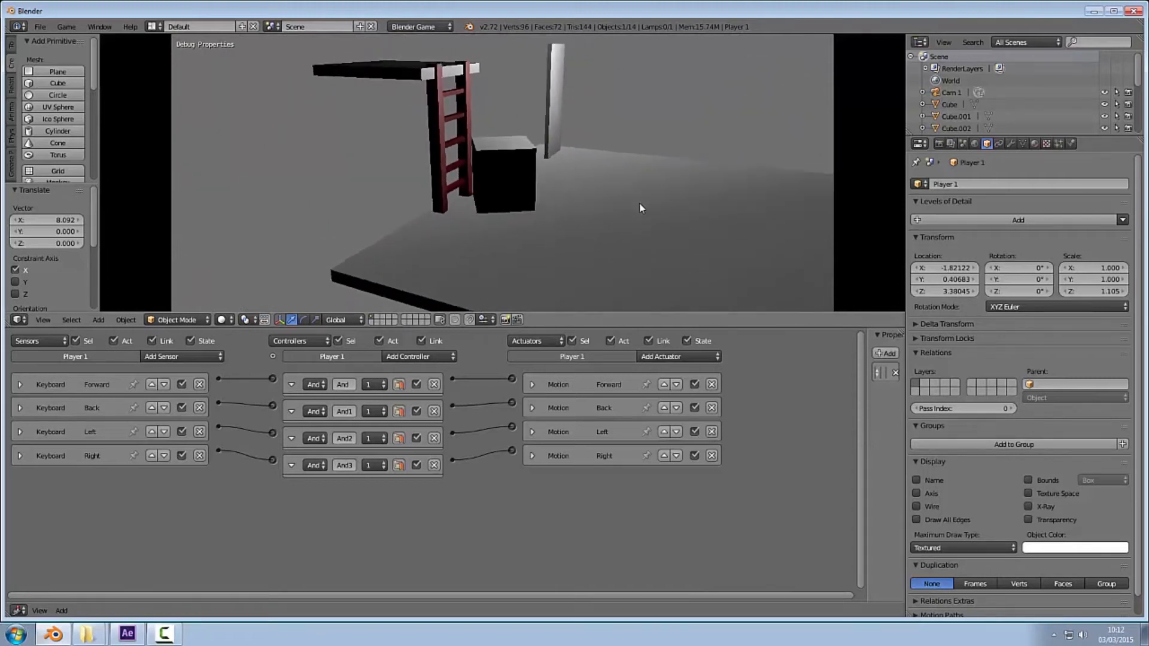
key("s")
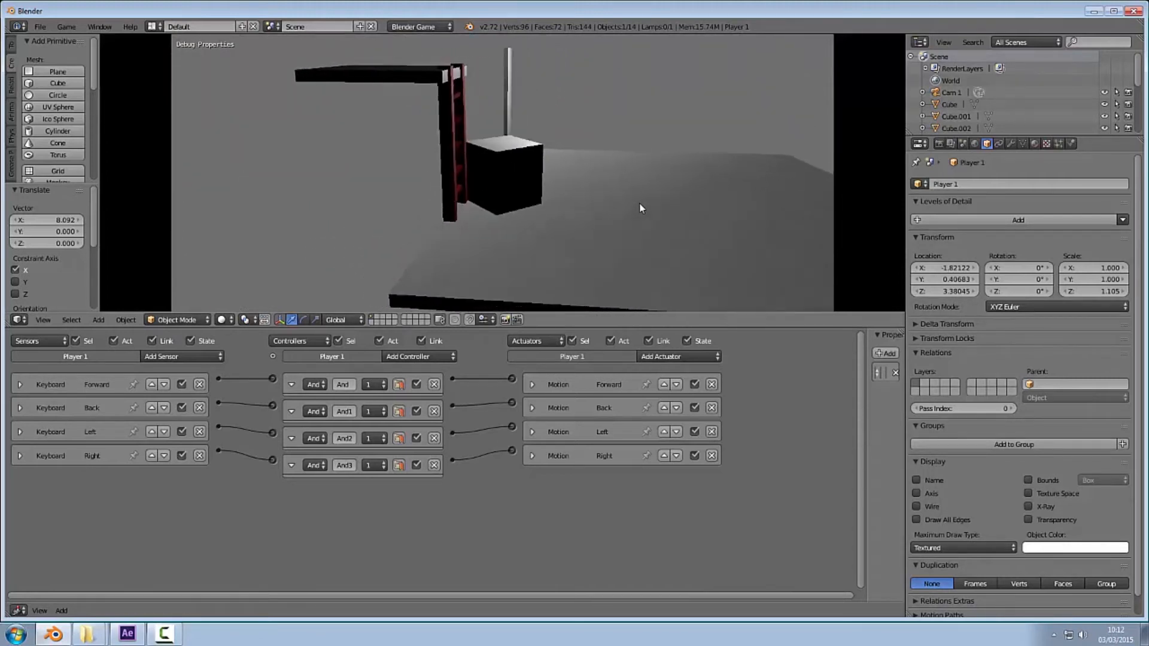
key("Escape")
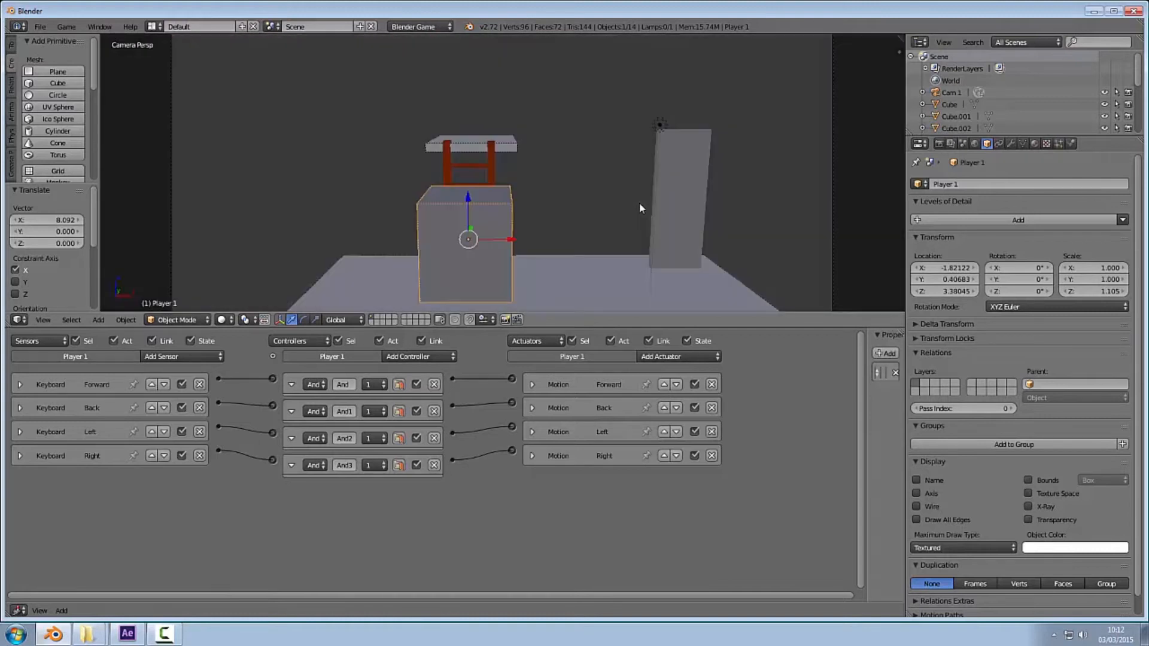
- Add a Keyboard sensor named Climb to the player cube, assign the space bar as its key, and collapse it
left_click(195, 357)
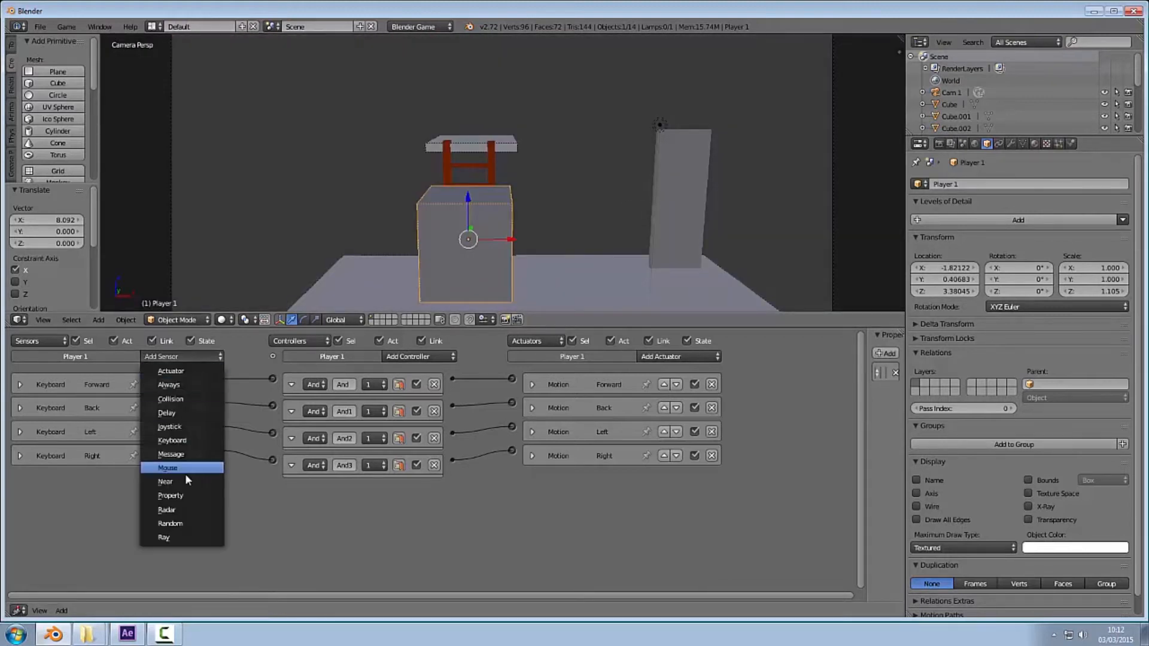
left_click(179, 442)
left_click(115, 482)
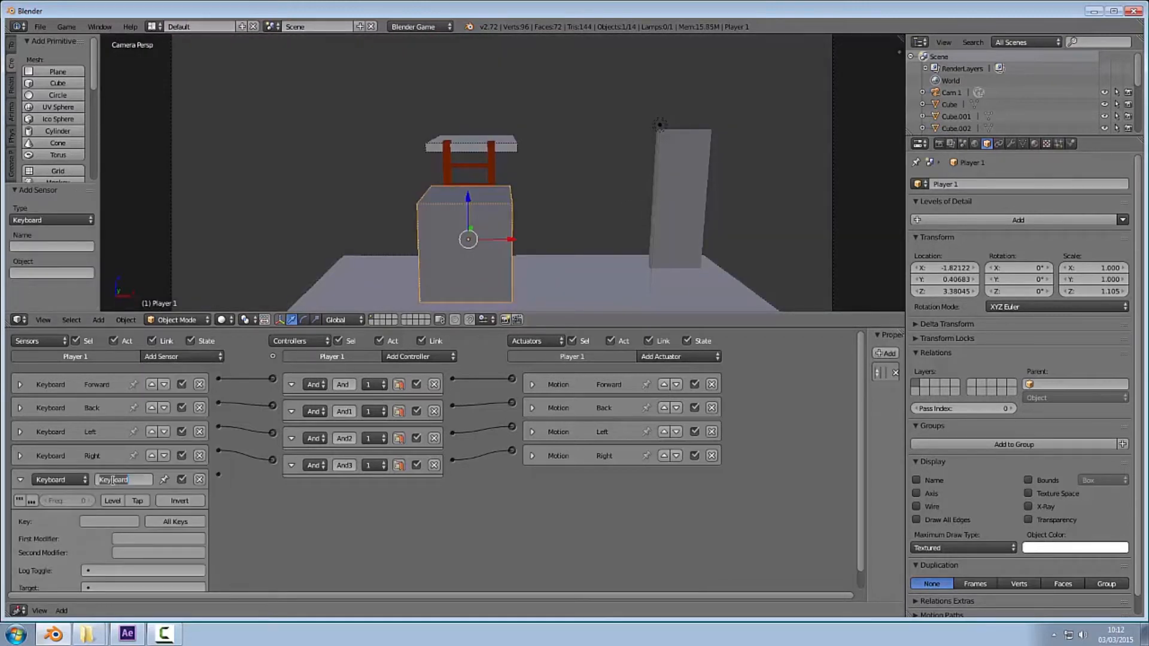
type("Climb")
key("Return")
key("space")
left_click(20, 481)
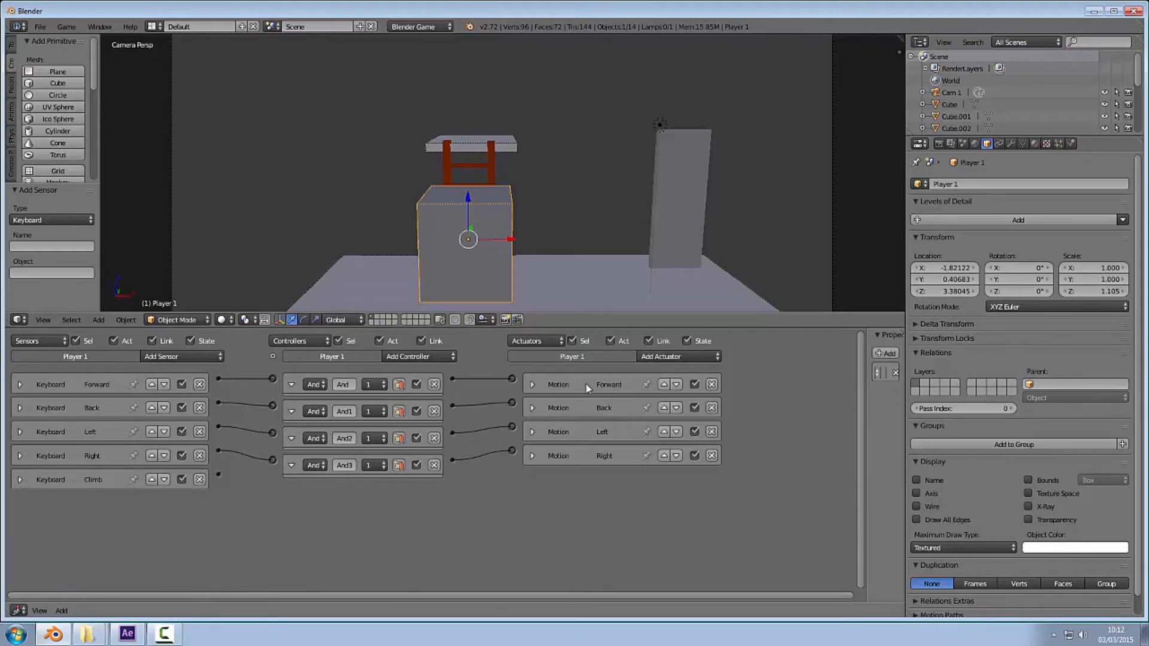
- Add a Motion actuator named climb to the player cube
left_click(675, 358)
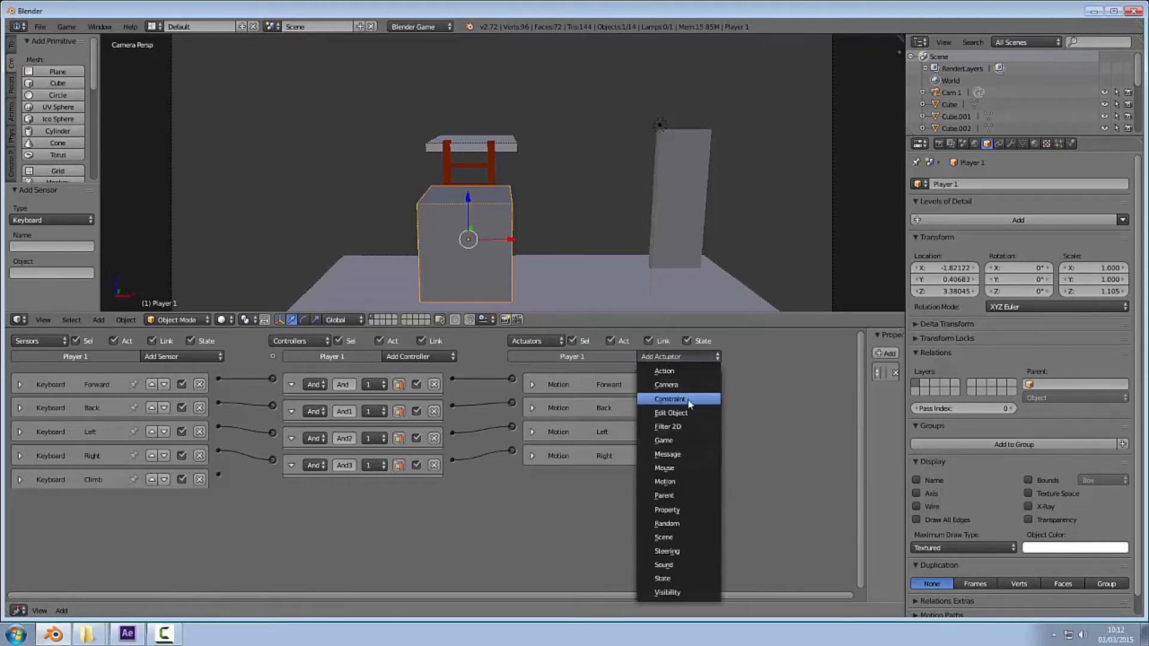
left_click(652, 482)
left_click(640, 482)
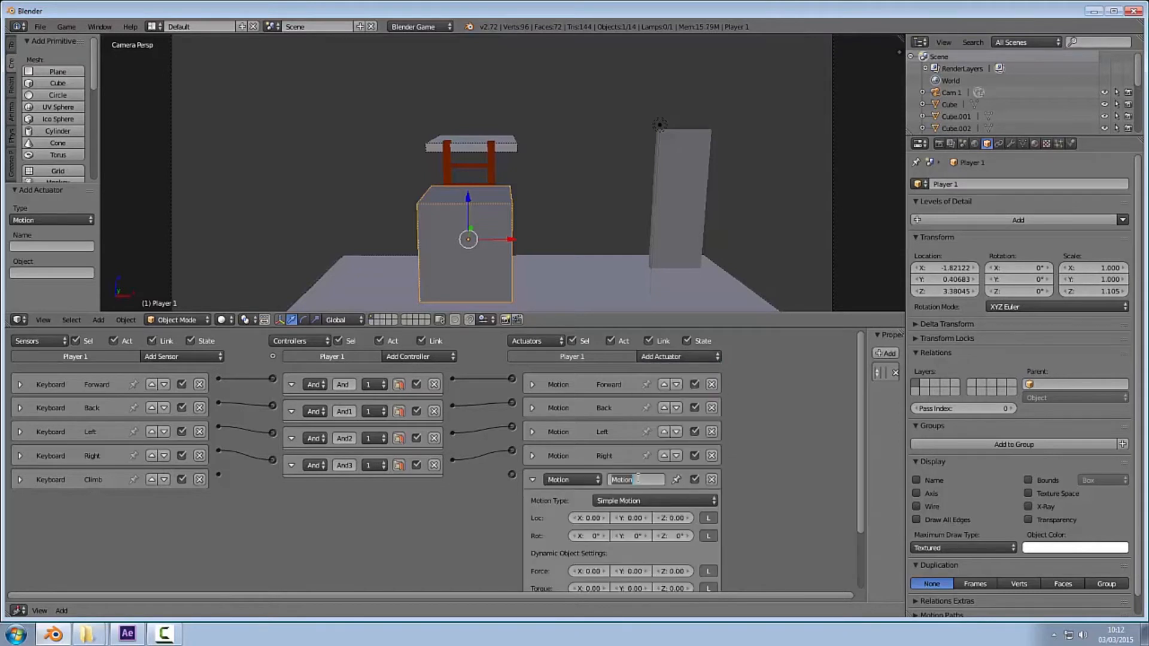
type("C")
- Set the climb actuator's Z linear velocity to 3 and link the Climb sensor to it through a new And controller
left_click_drag(862, 455, 861, 512)
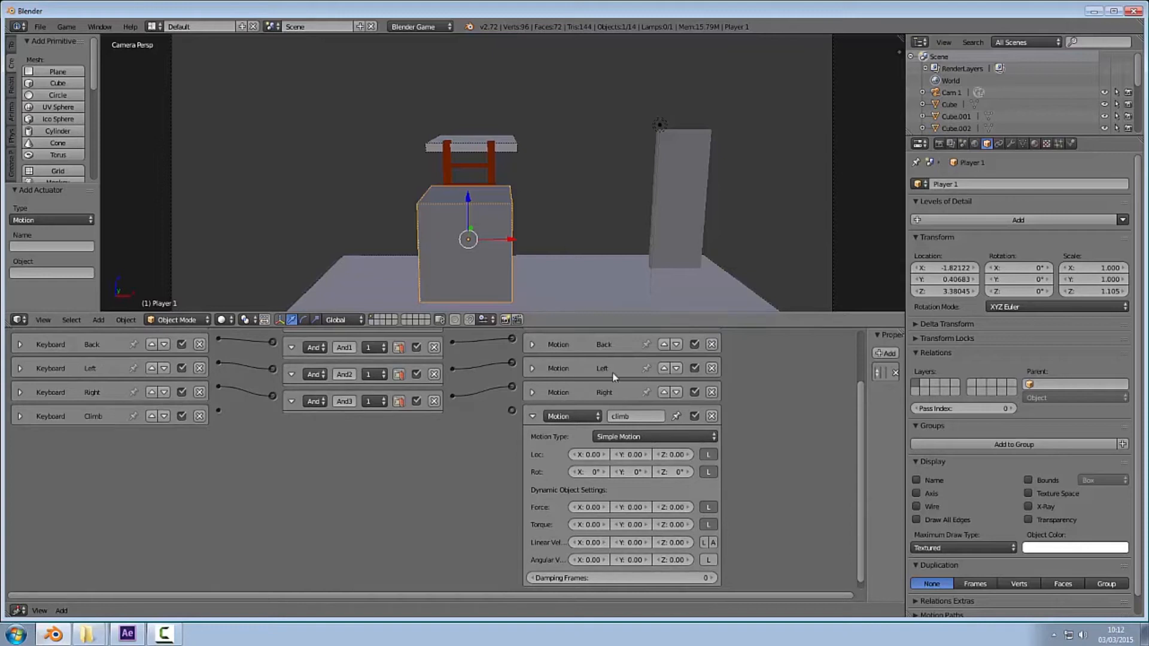
left_click(677, 542)
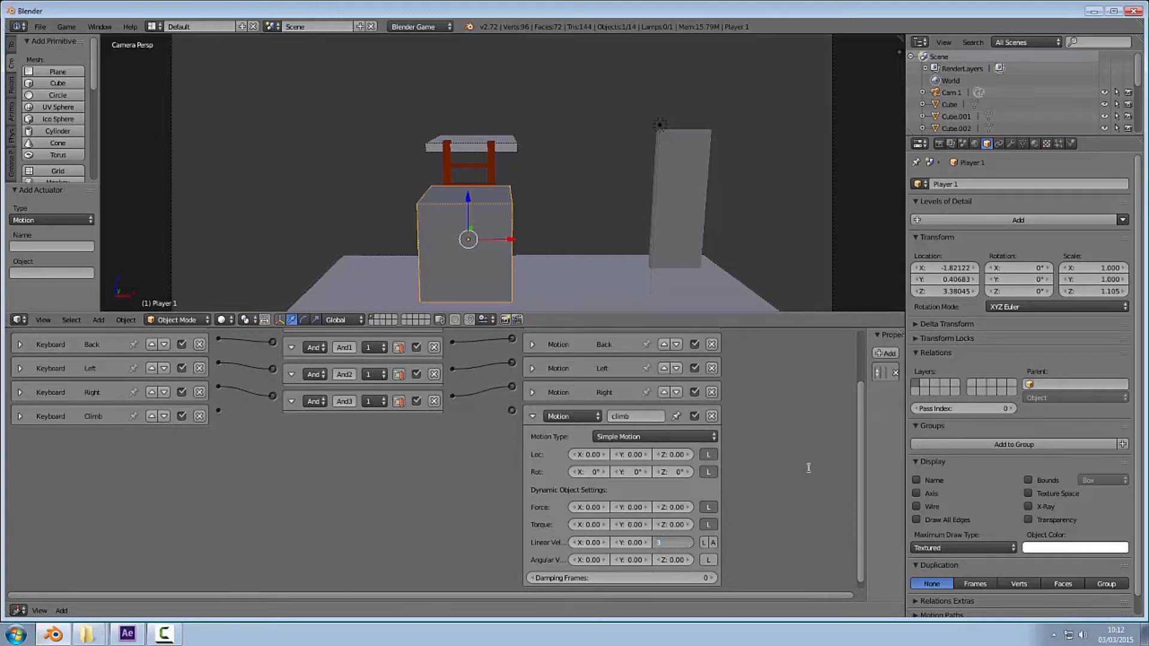
type("3")
key("Return")
left_click_drag(403, 423, 511, 410)
- Show the world's physics settings and briefly test the climb action in the running game
left_click(975, 144)
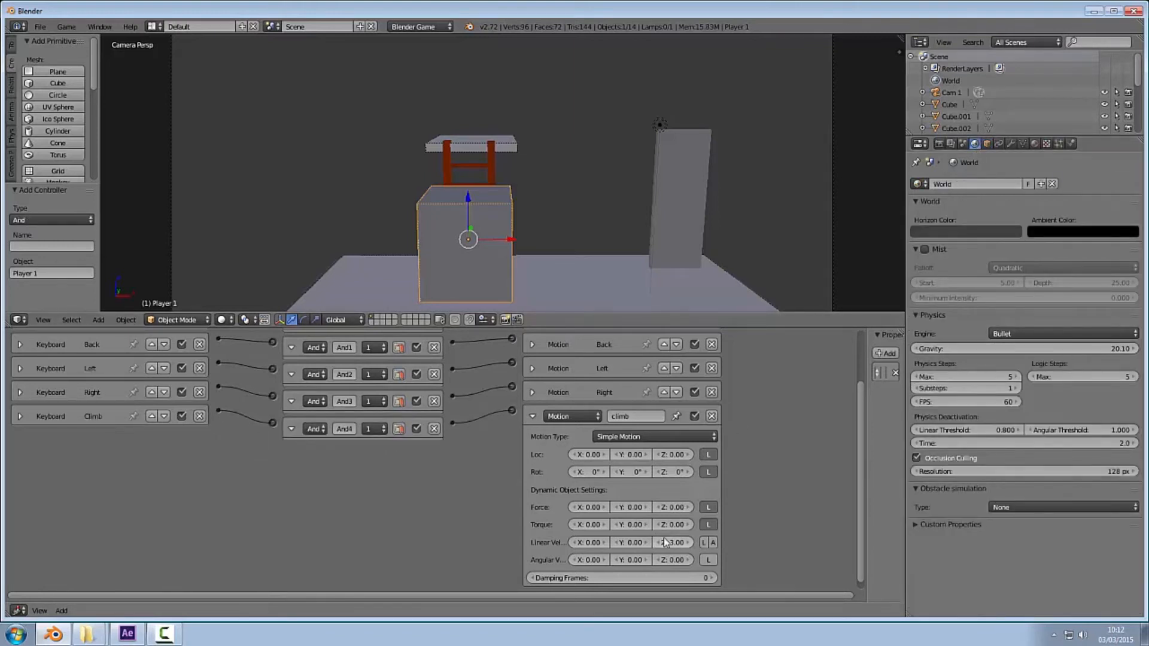
middle_click_drag(611, 180, 575, 181)
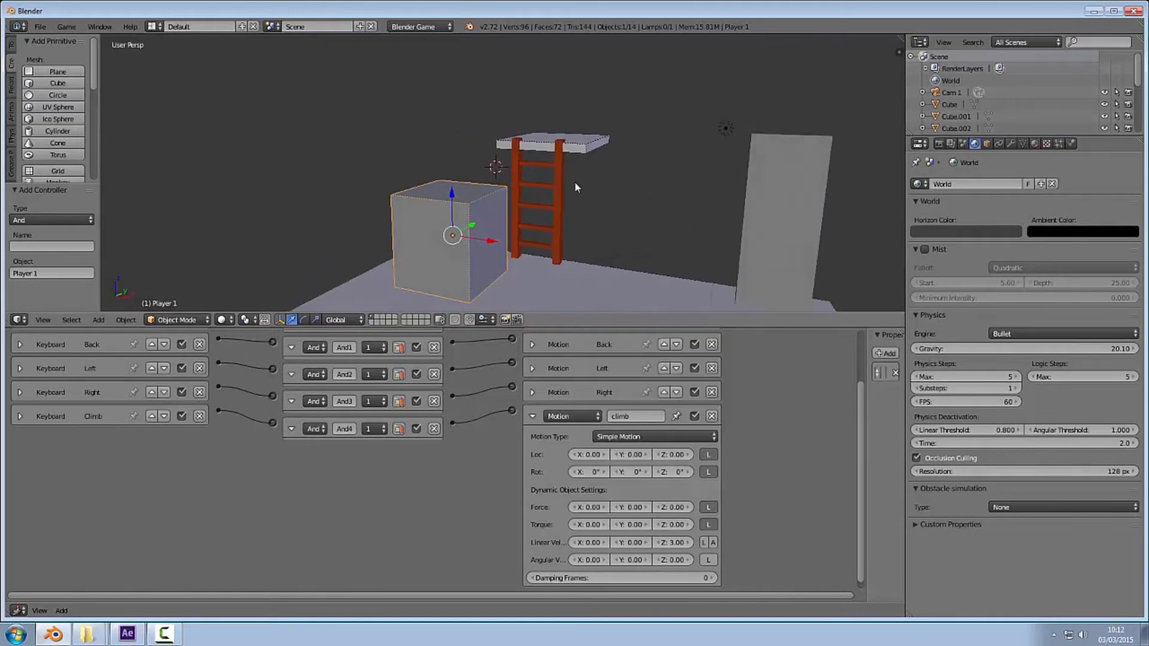
key("p")
key("space")
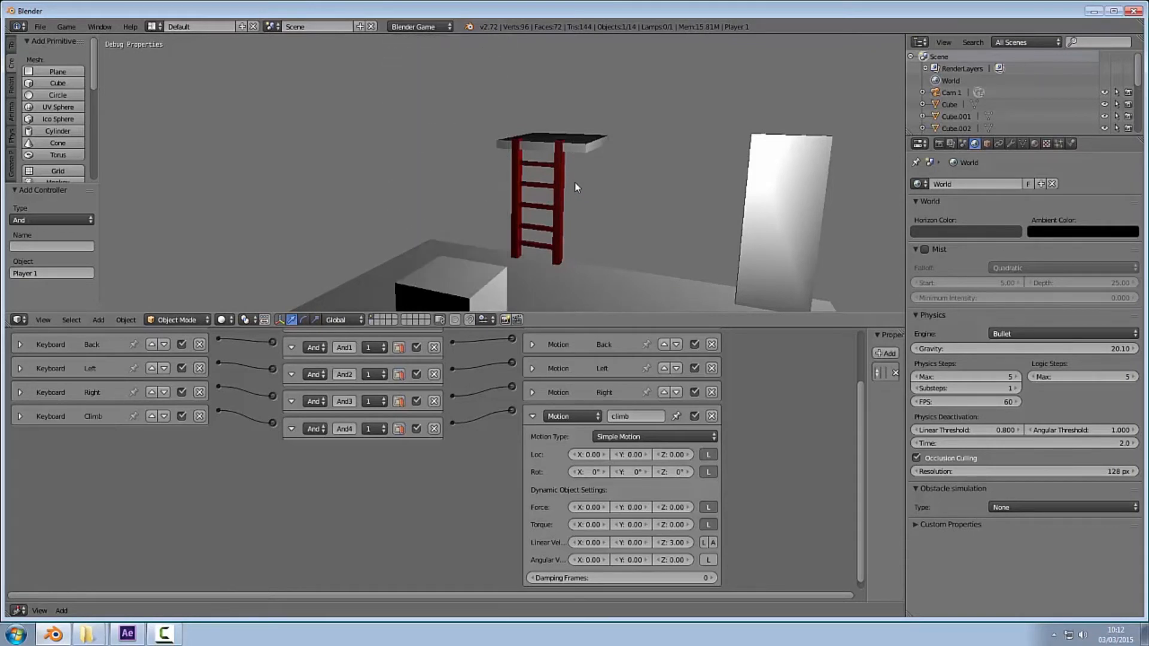
key("Escape")
- Collapse the climb actuator and run the game through the camera, driving the cube to the ladder and climbing onto the raised platform
middle_click_drag(628, 220, 625, 140)
left_click(533, 416)
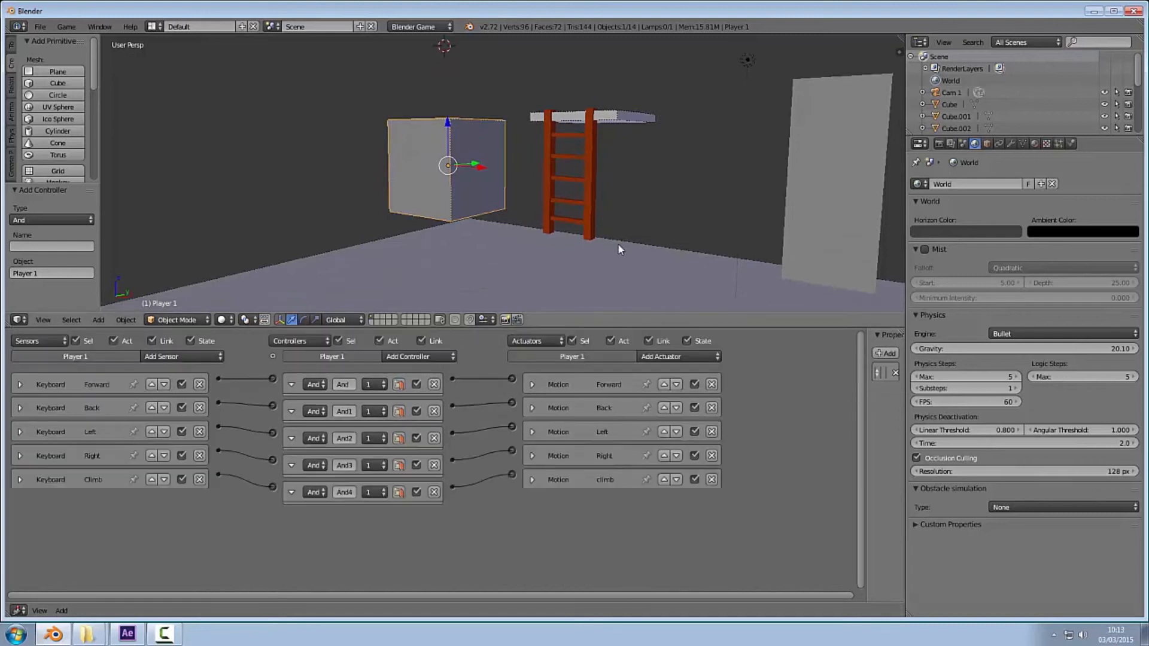
key("p")
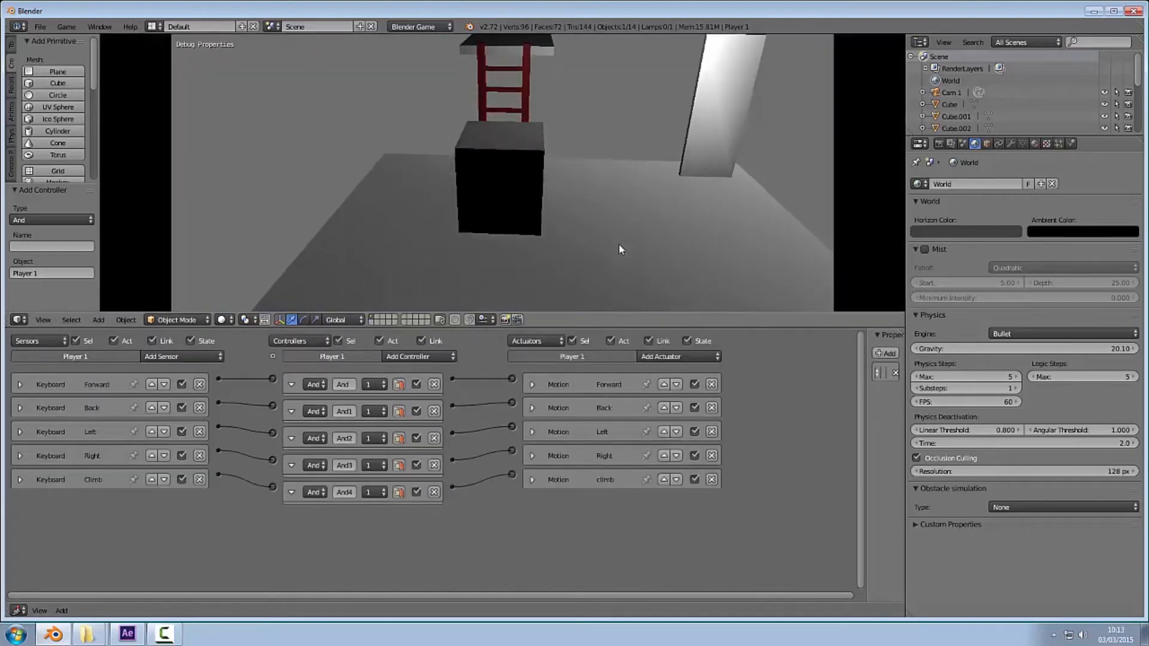
key("w")
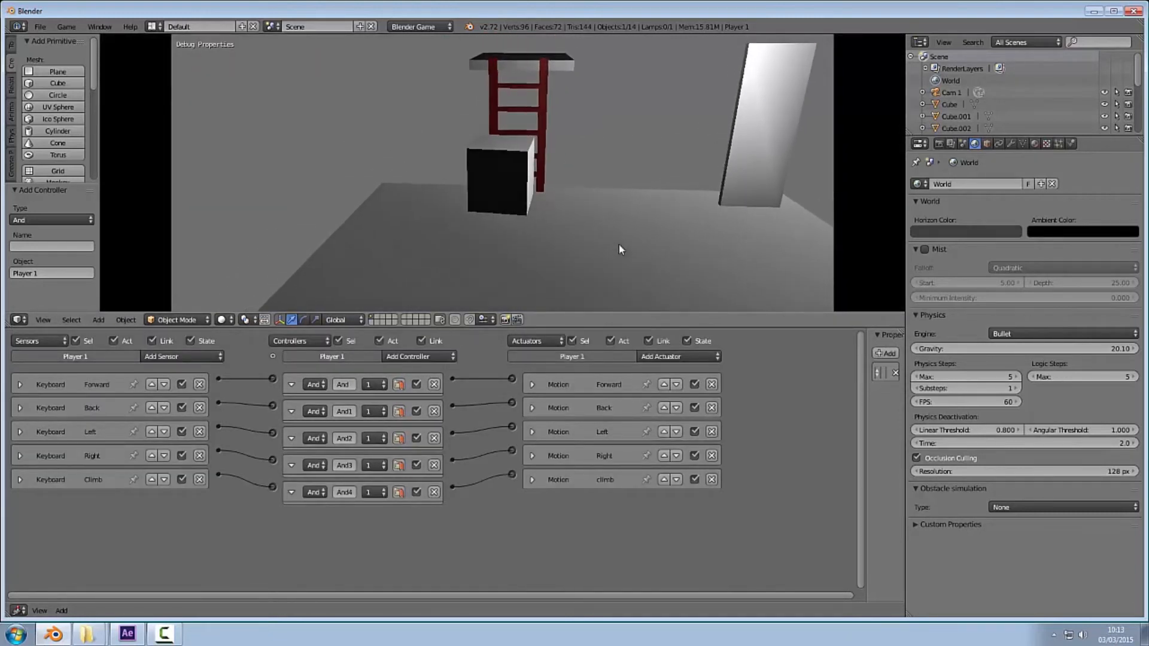
key("space")
key("space")
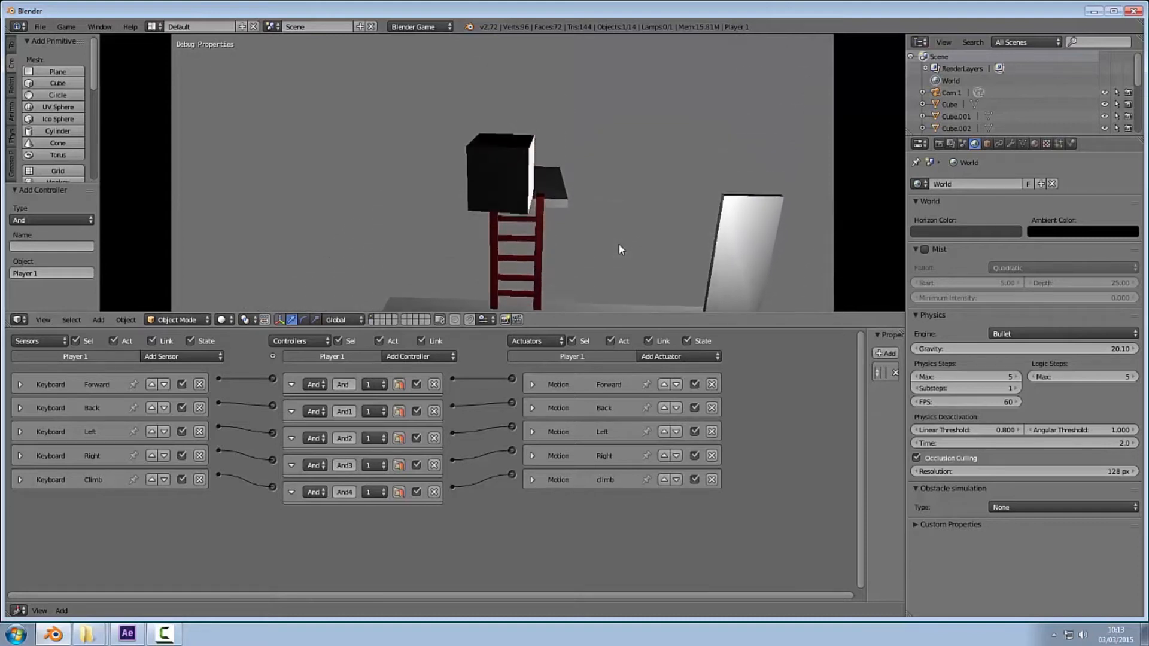
key("w")
key("a")
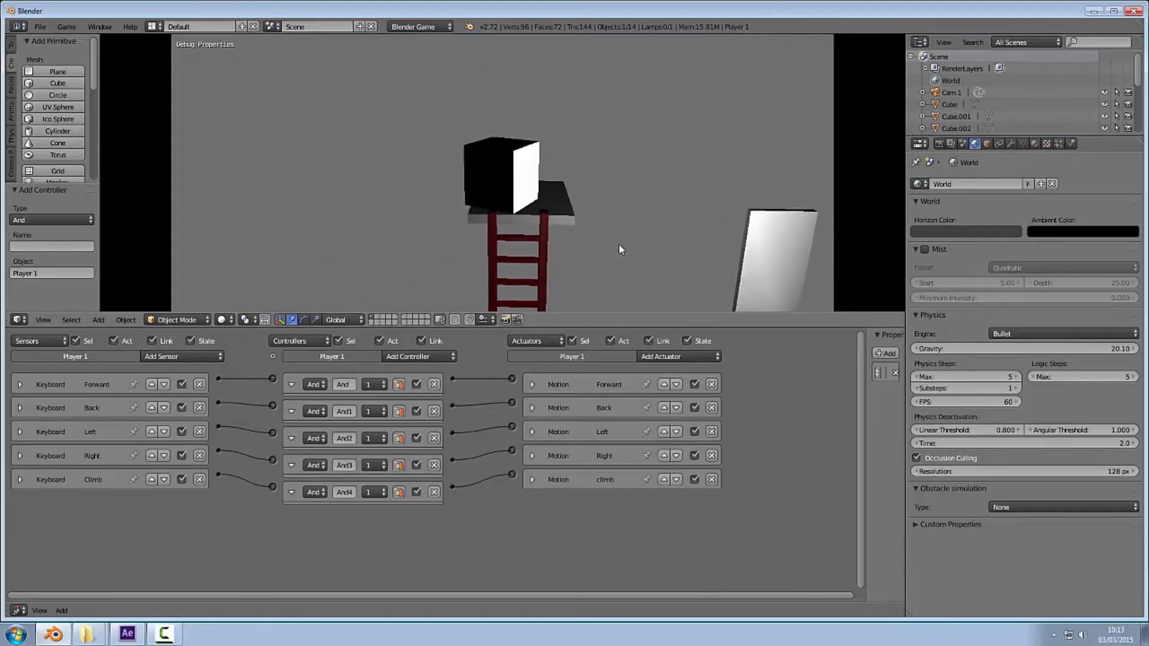
- Drive the cube off the platform, test climbing in open air away from the ladder, and stop the game
key("w")
key("w")
key("a")
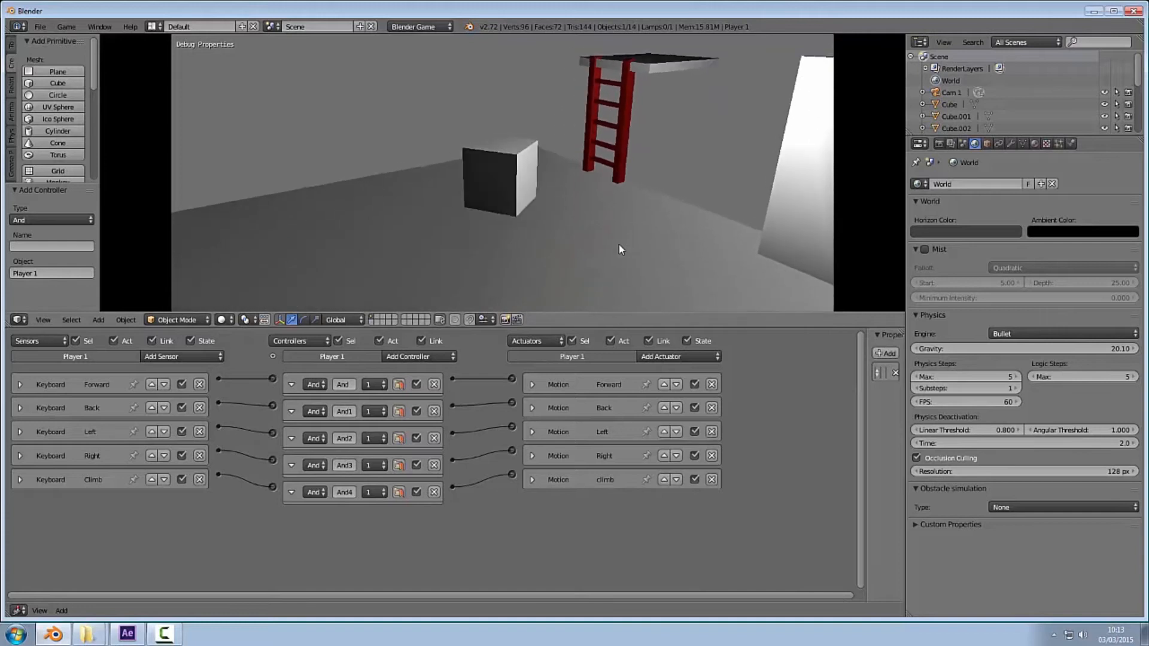
key("a")
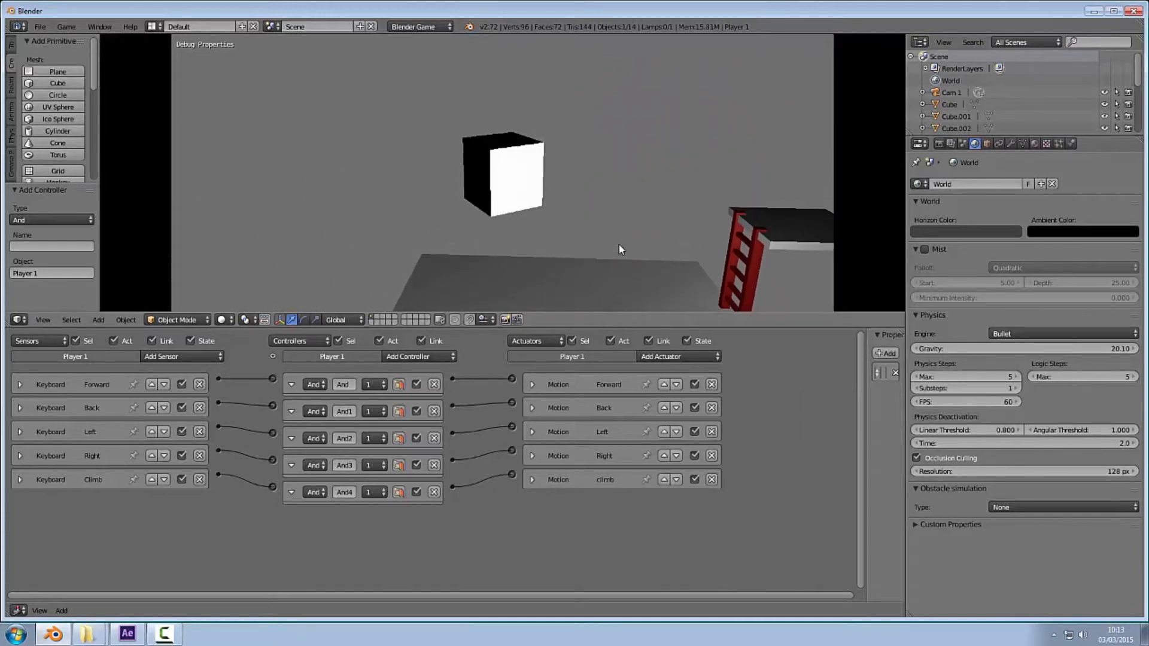
key("s")
key("a")
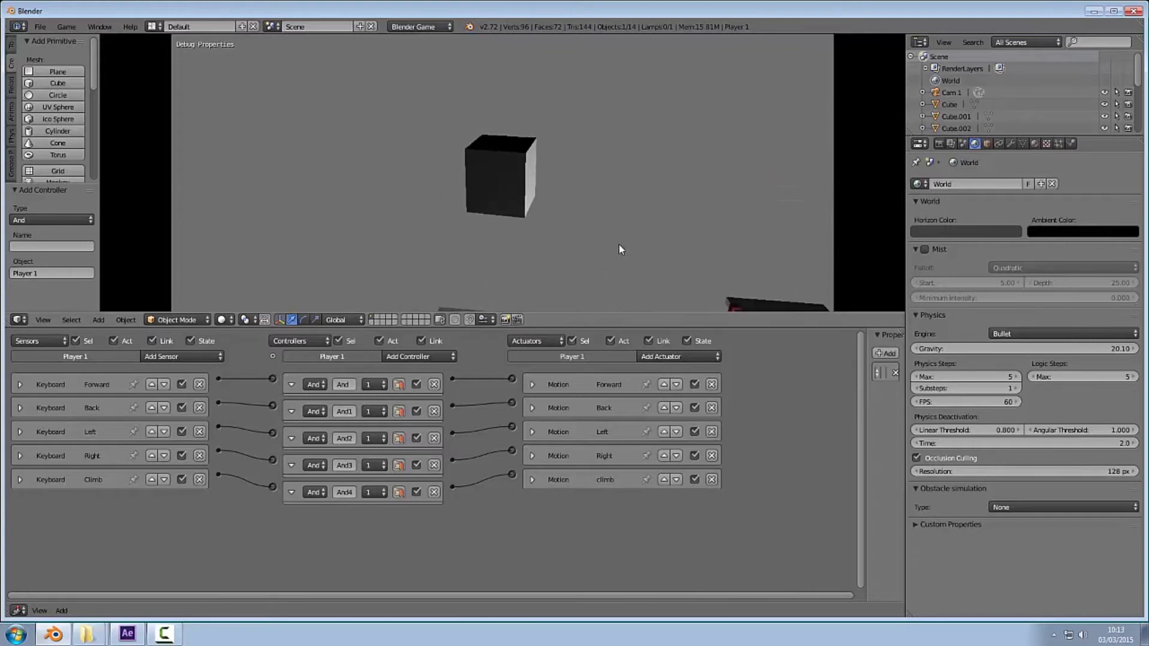
key("Escape")
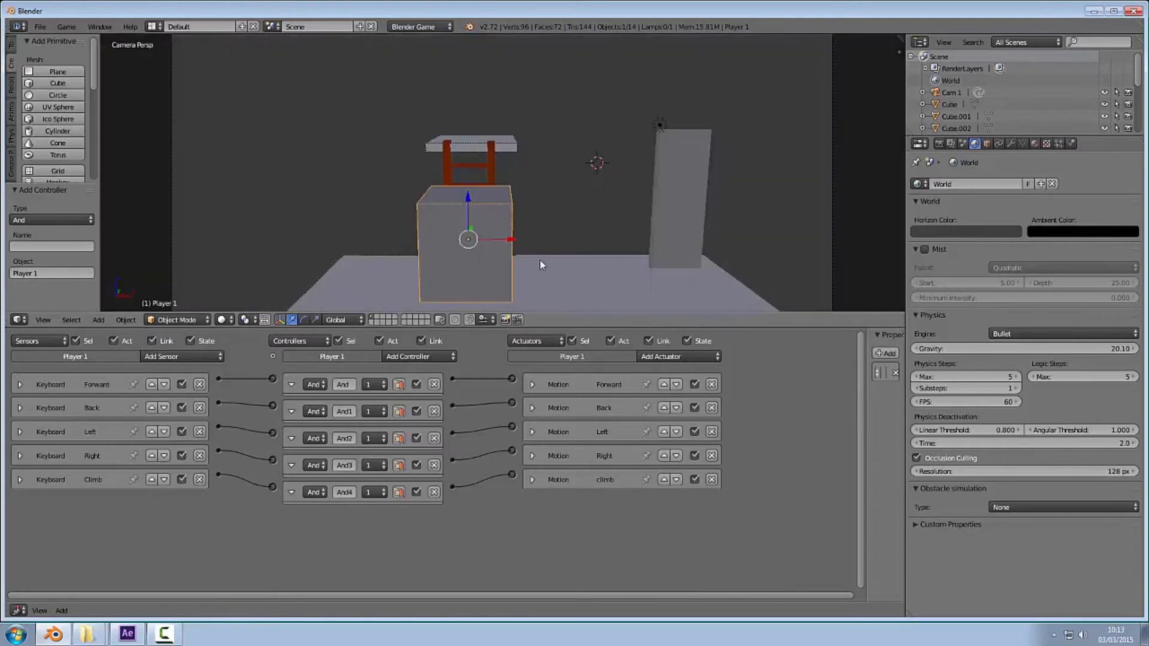
- Rename the tall upright panel object to "Ladder climb"
right_click(693, 190)
middle_click_drag(692, 187, 513, 184)
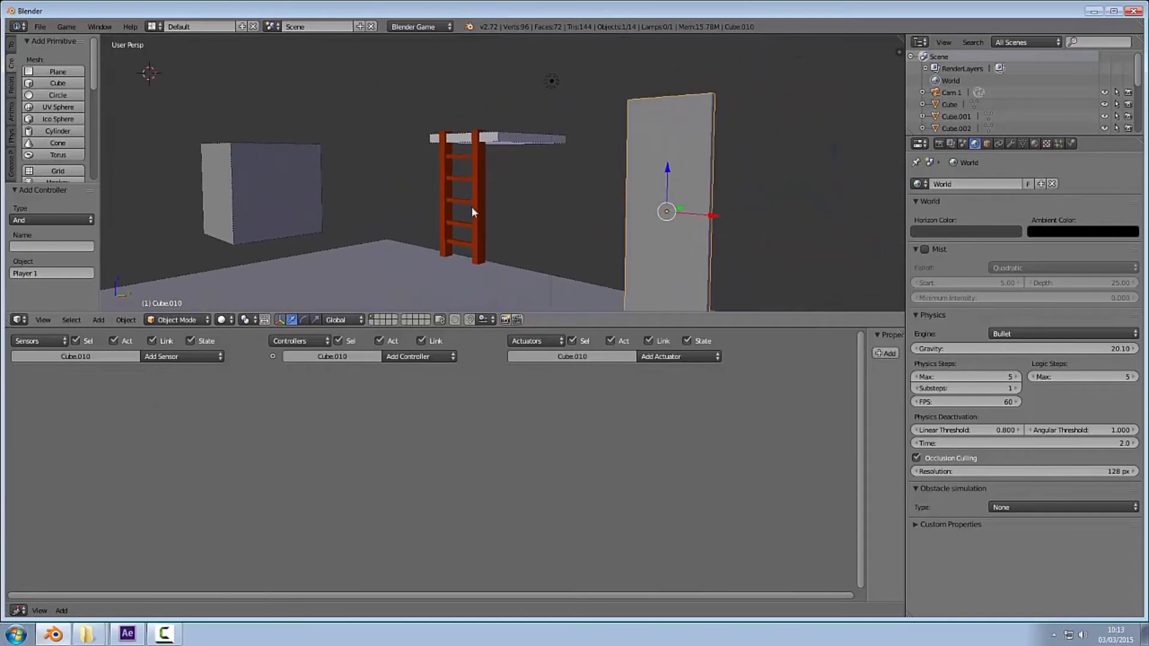
middle_click_drag(720, 199, 669, 227)
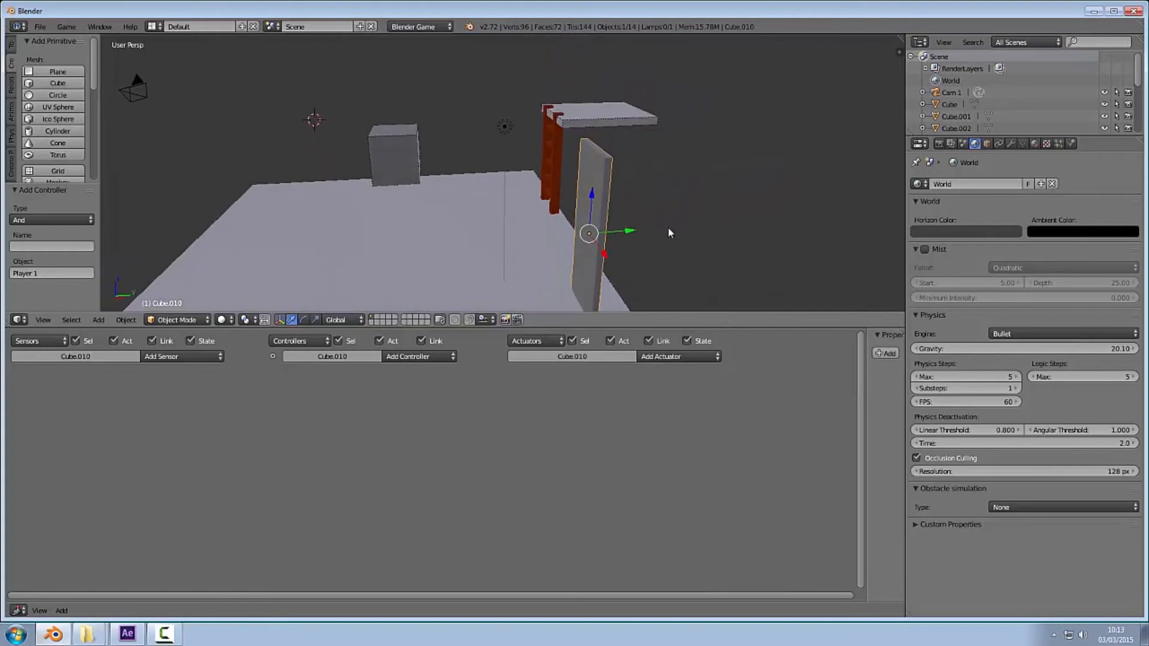
left_click(987, 144)
left_click(969, 183)
key("BackSpace")
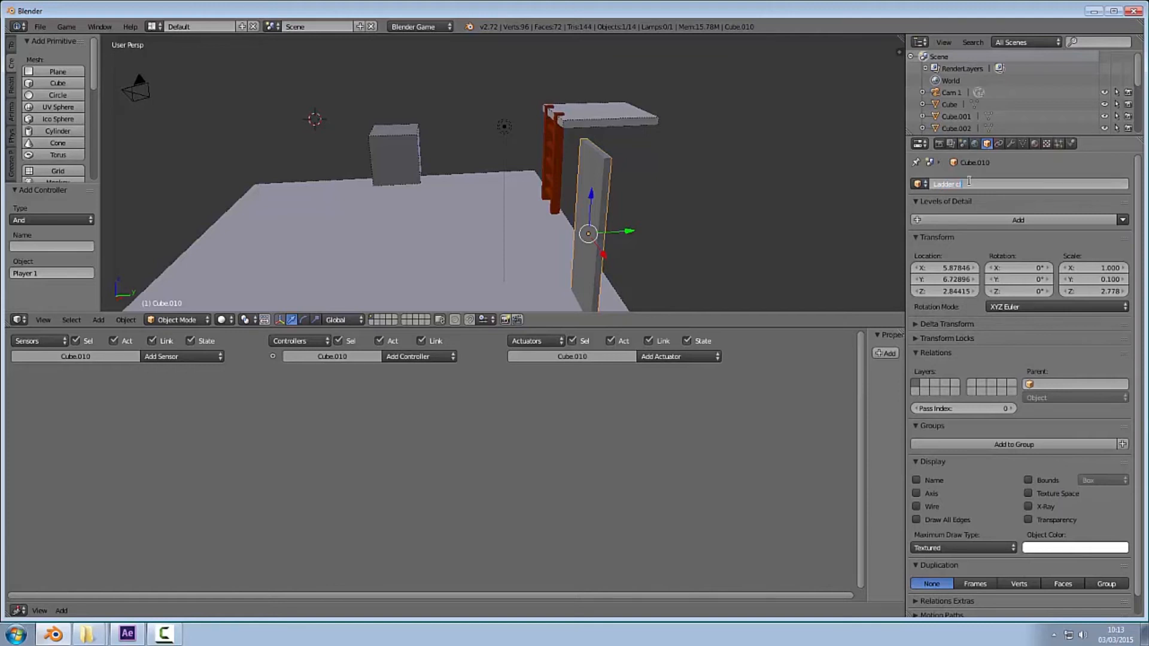
type("Ladder climb")
key("Return")
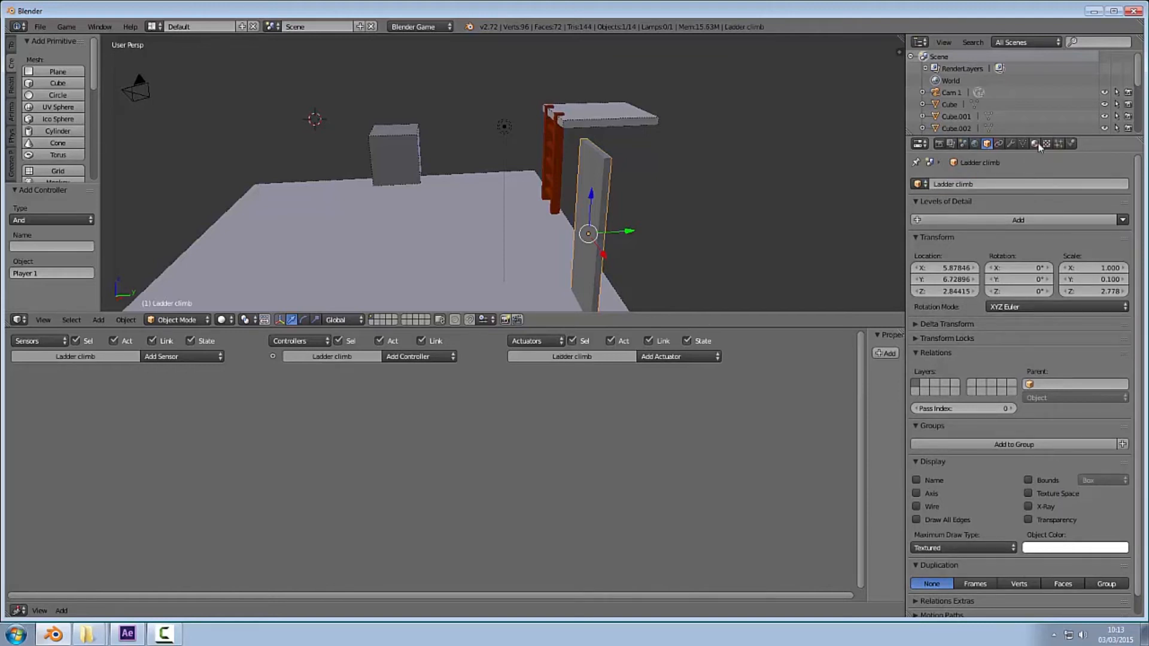
- Add a new material to the "Ladder climb" panel and set its diffuse colour to pure red (RGB 1, 0, 0)
left_click(1035, 144)
left_click(1003, 223)
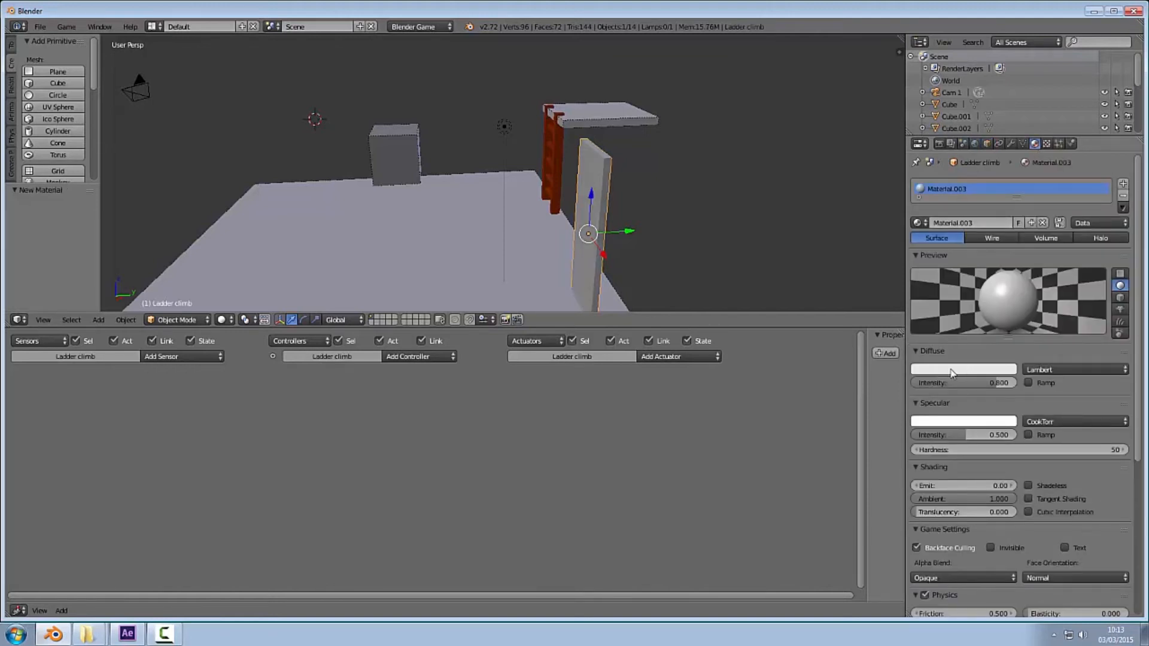
left_click(955, 371)
left_click_drag(962, 253, 961, 297)
left_click(1014, 211)
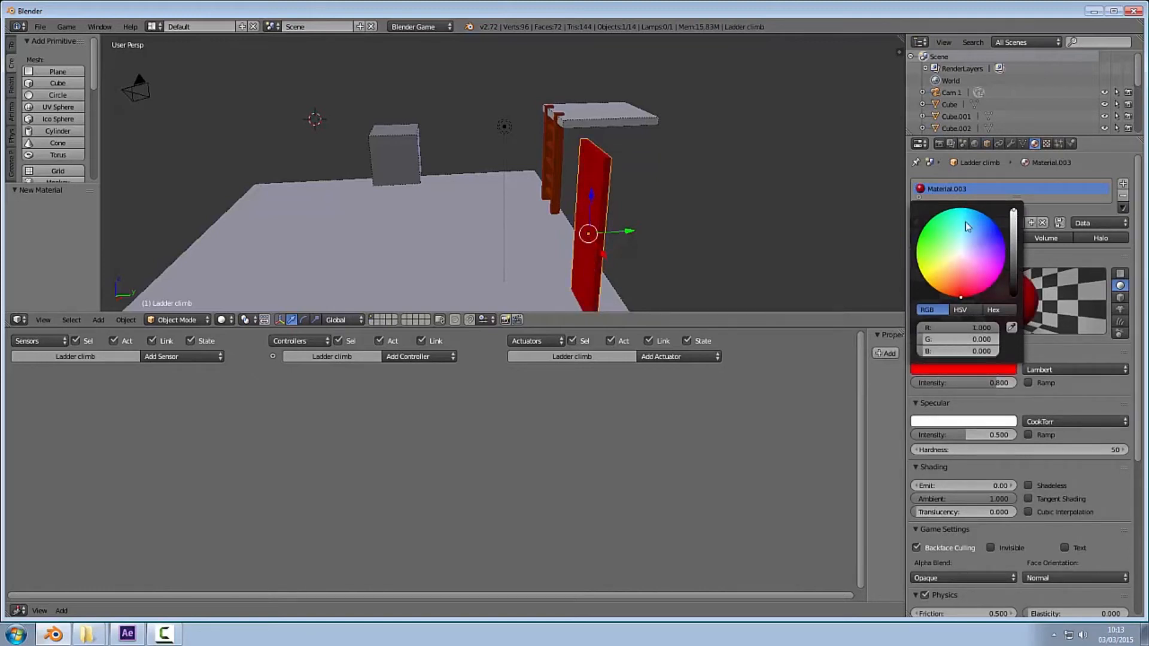
- Rename the panel's red material to "Ladder Climb"
double_click(976, 222)
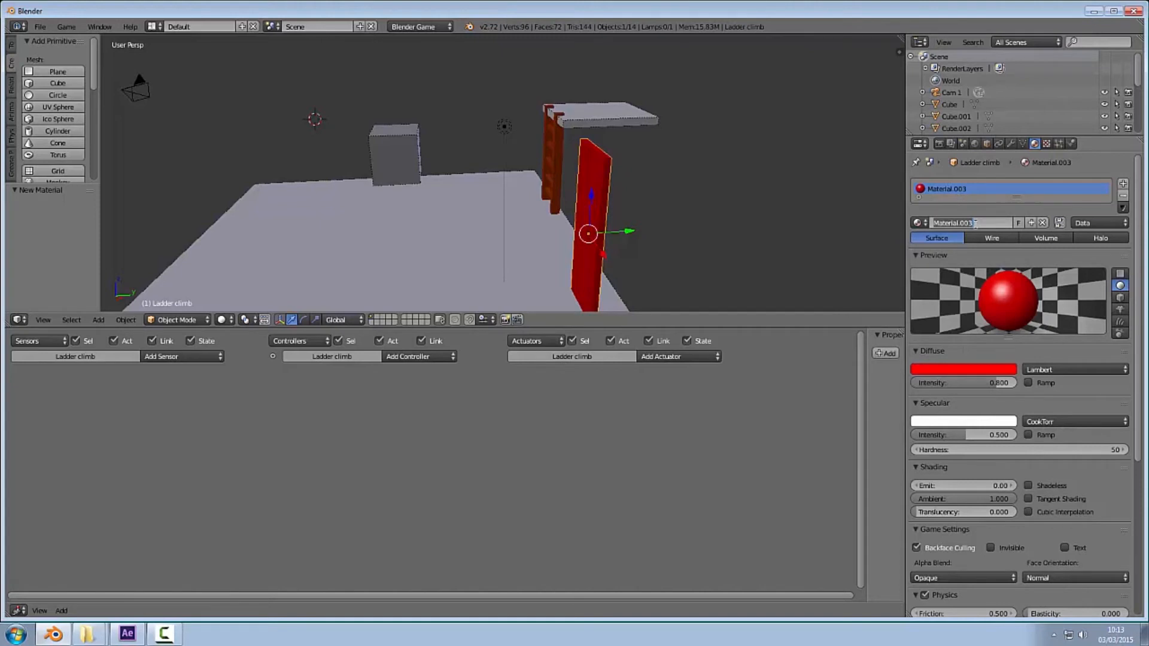
type("Climb")
key("Return")
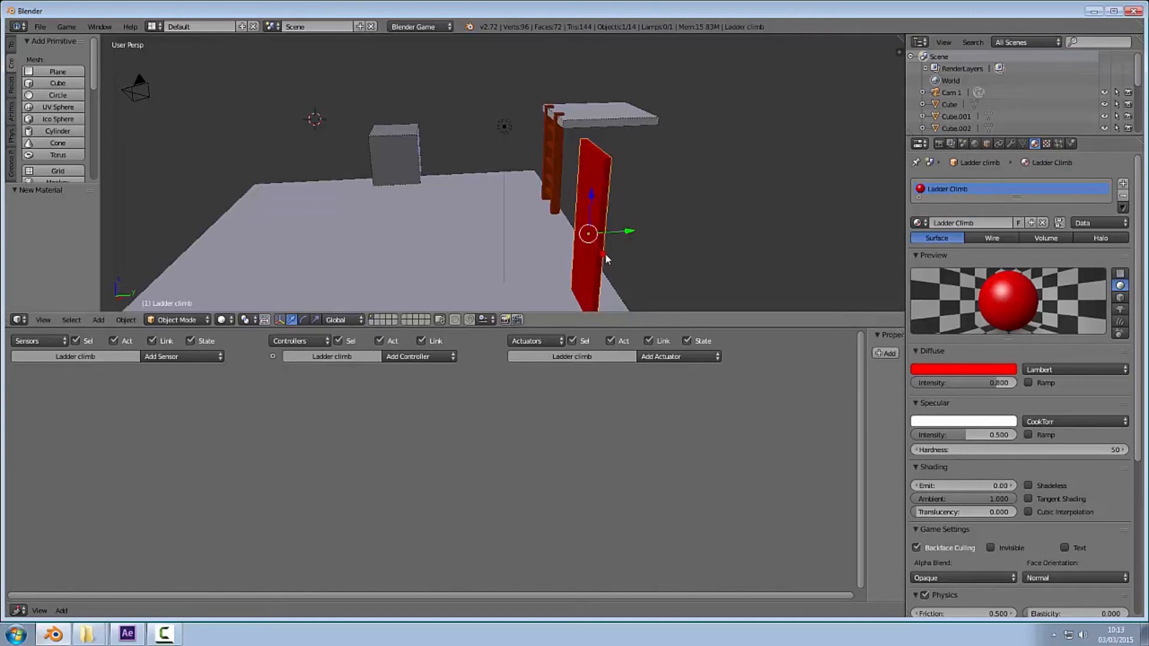
- Move the red panel directly in front of the ladder, including a shift of about -0.25 along X
left_click_drag(605, 254, 579, 157)
middle_click_drag(589, 171, 643, 234)
left_click_drag(675, 219, 683, 217)
middle_click_drag(683, 216, 643, 76)
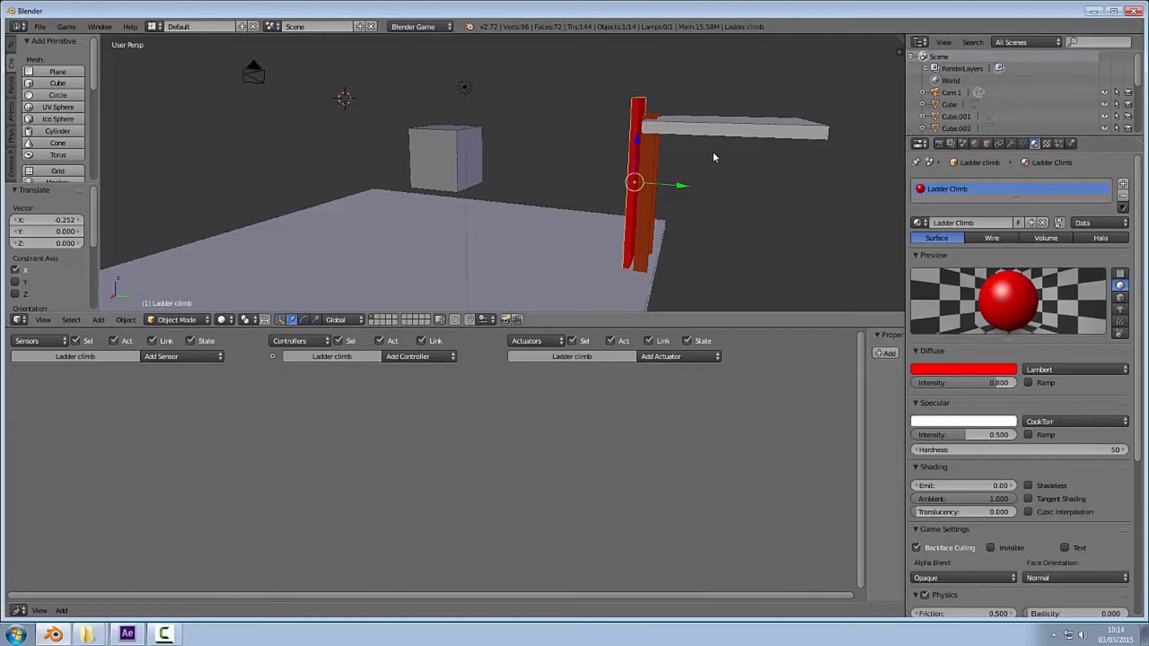
- Make the panel Invisible and Ghost in its physics settings, running the game briefly before and after to compare
left_click(1072, 144)
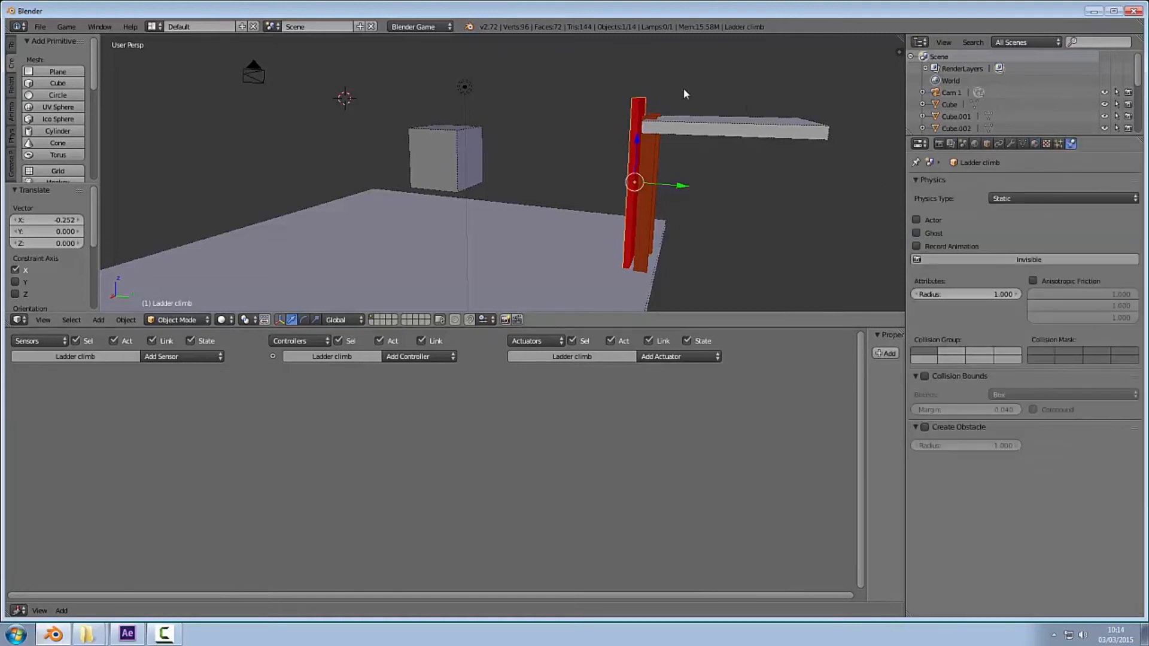
key("p")
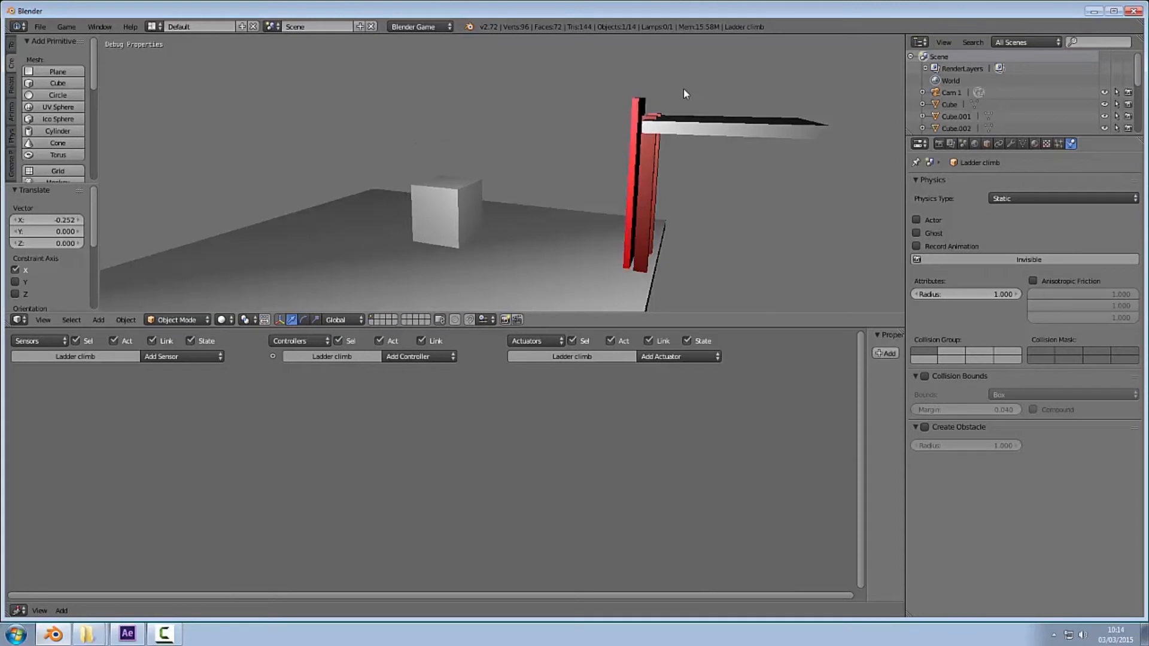
key("Escape")
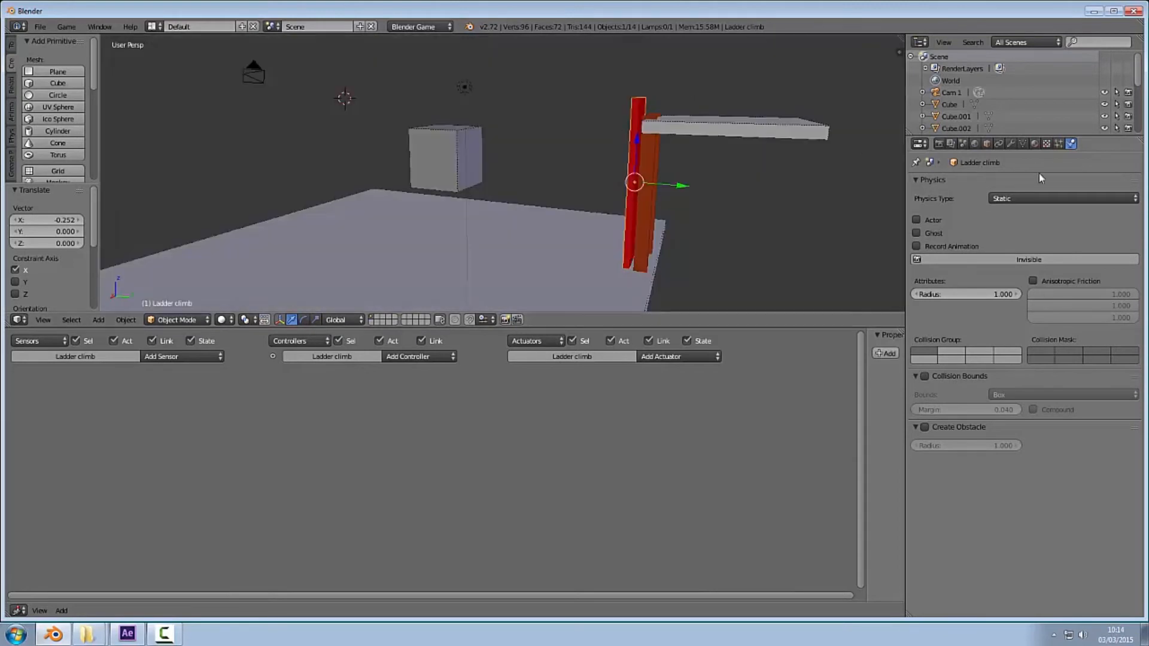
left_click(928, 233)
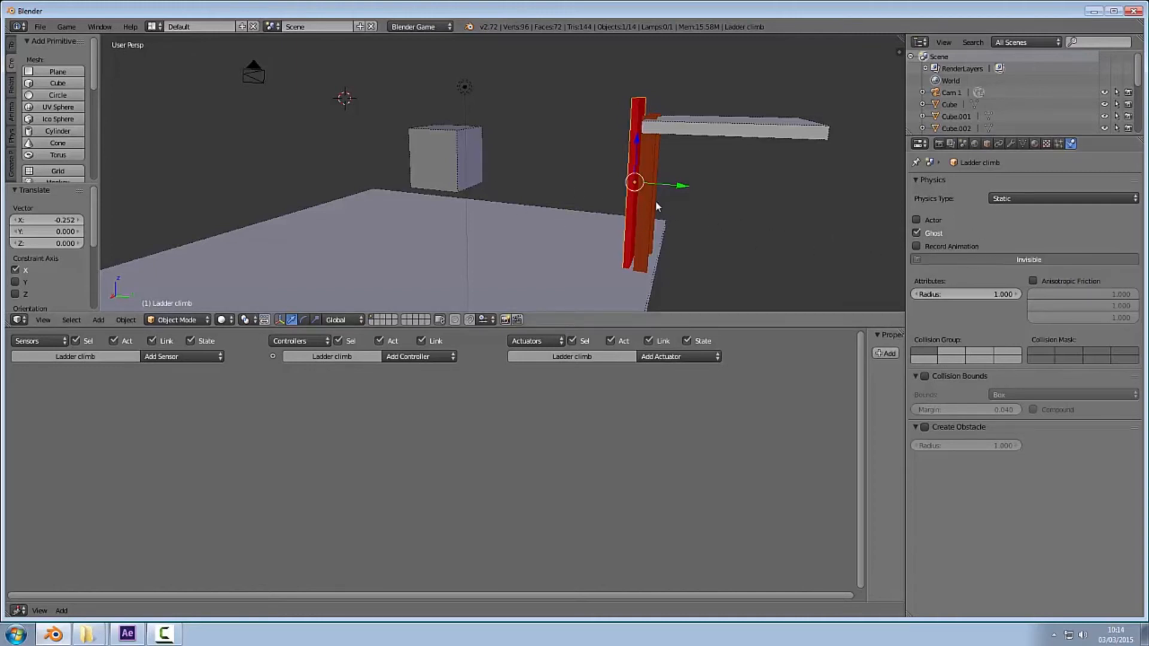
key("p")
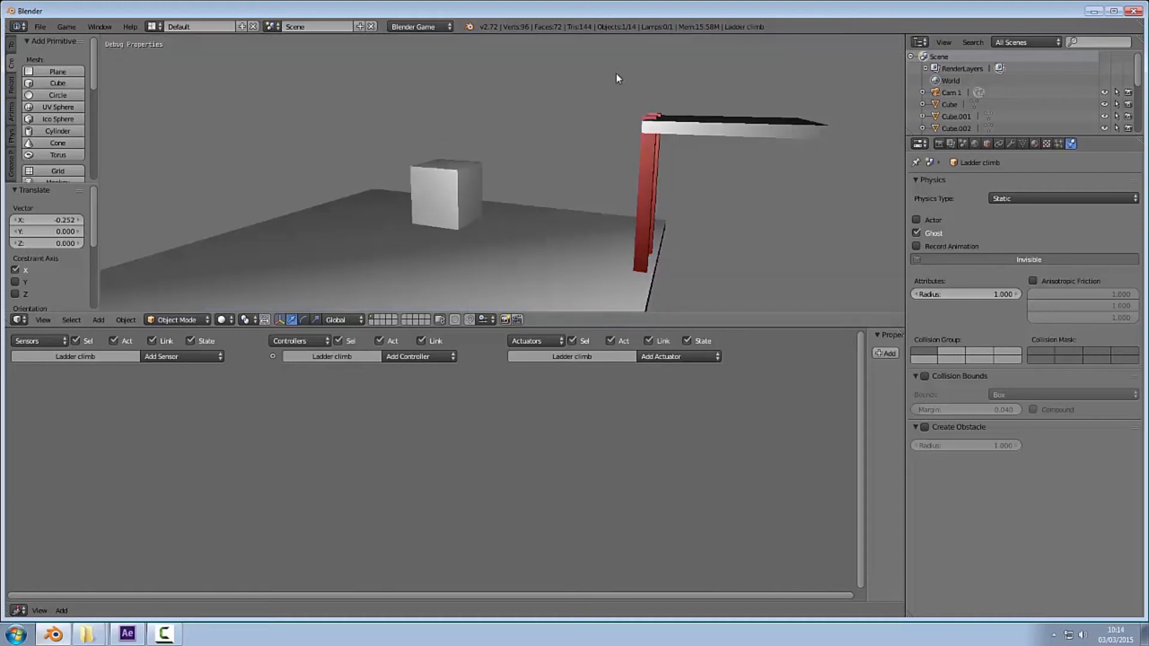
key("Escape")
- Give the player cube a Collision sensor named "Ladder Climb" that detects the Ladder Climb material, and link it to the climb controller And4
middle_click_drag(589, 117, 689, 129)
middle_click_drag(562, 154, 635, 129)
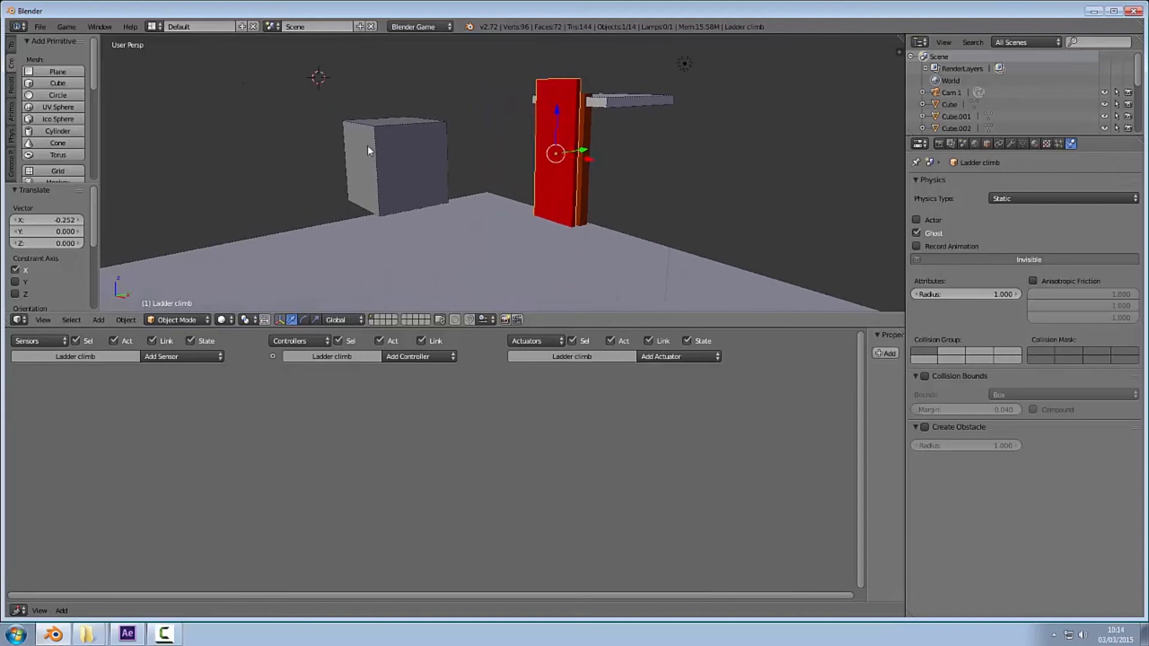
right_click(364, 165)
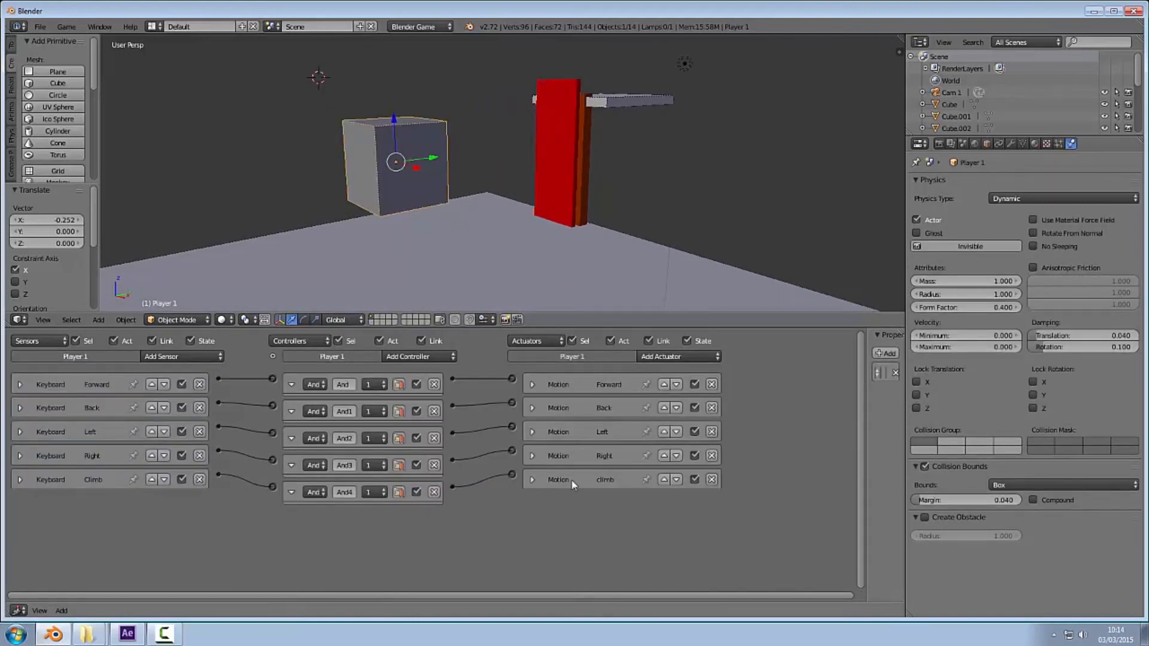
left_click(177, 357)
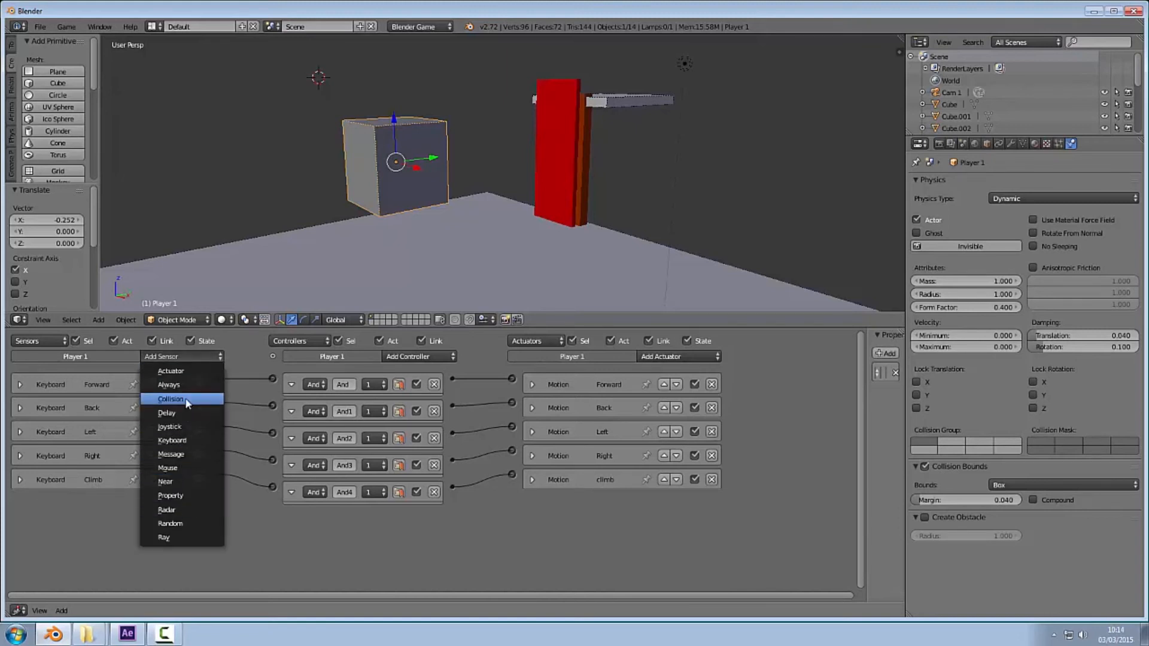
left_click(186, 399)
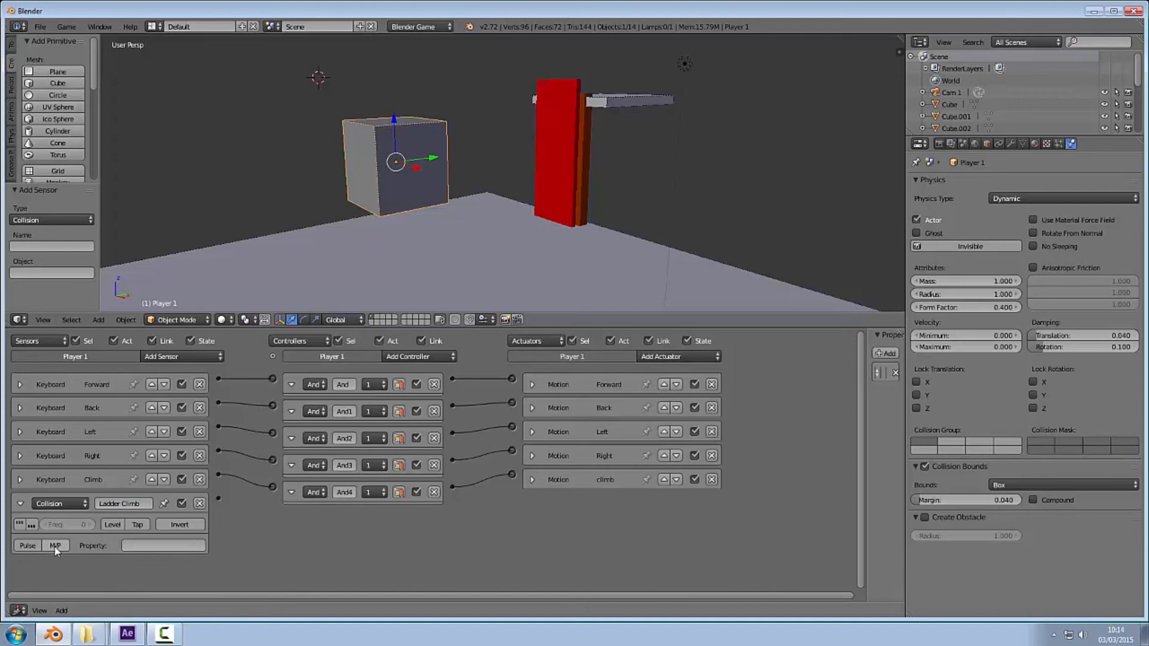
left_click(153, 546)
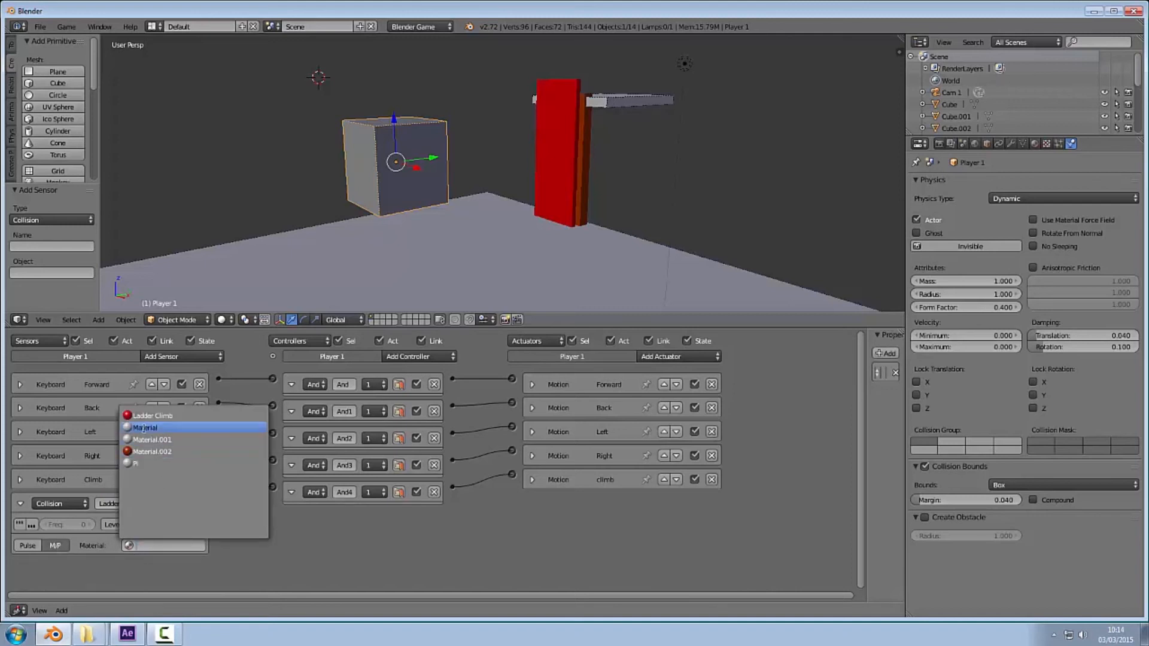
left_click(156, 415)
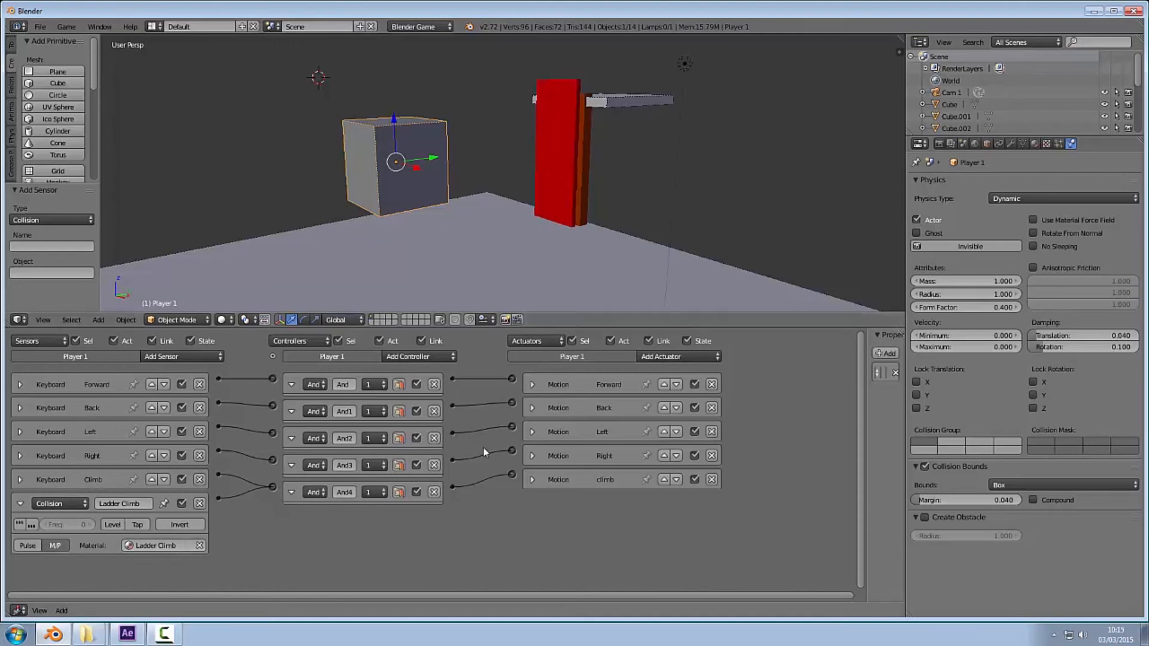
left_click(21, 505)
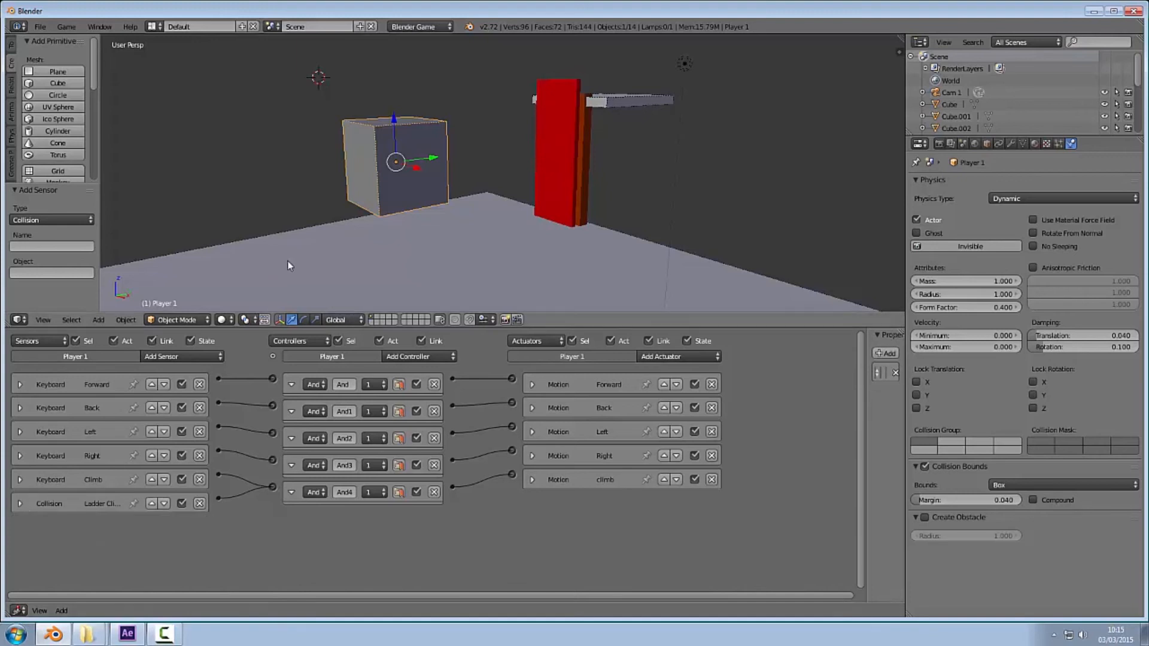
- Enlarge the 3D view and run the game through the camera, driving the cube to the ladder and climbing it
left_click(283, 193)
key("KP_0")
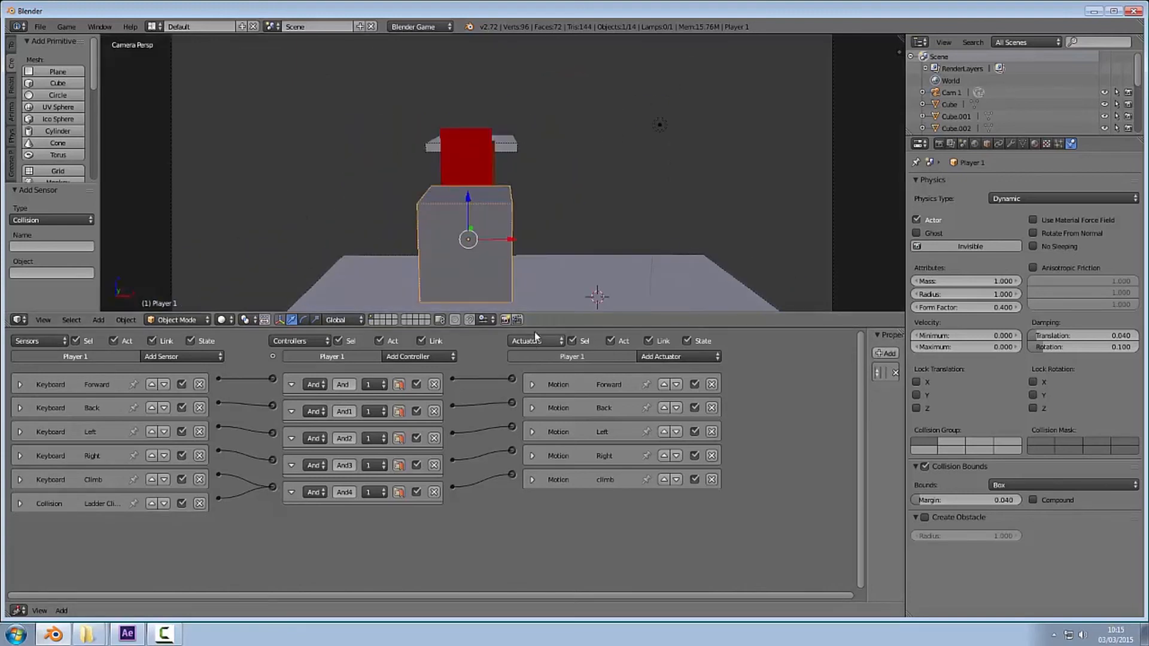
left_click_drag(541, 339, 541, 425)
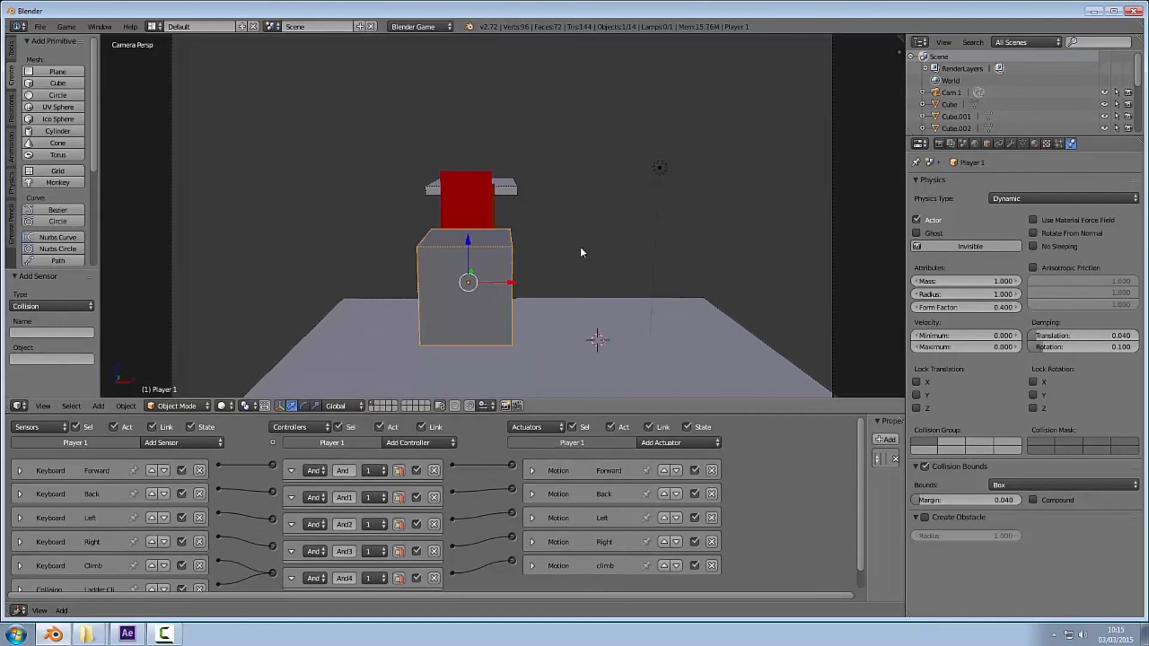
key("p")
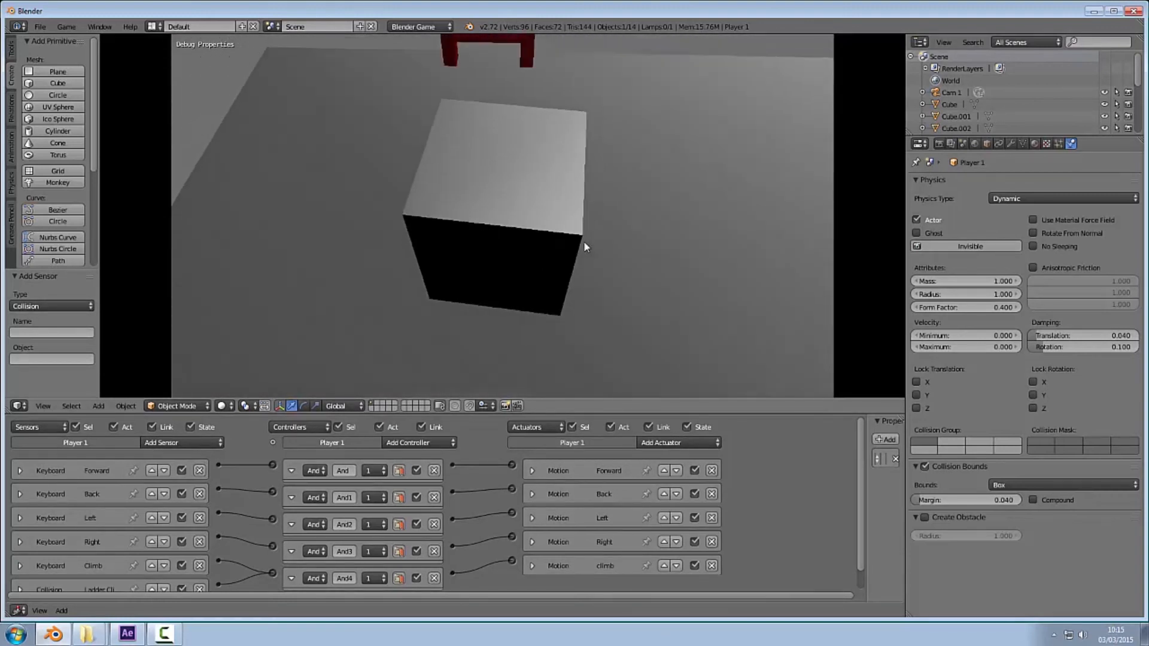
key("w")
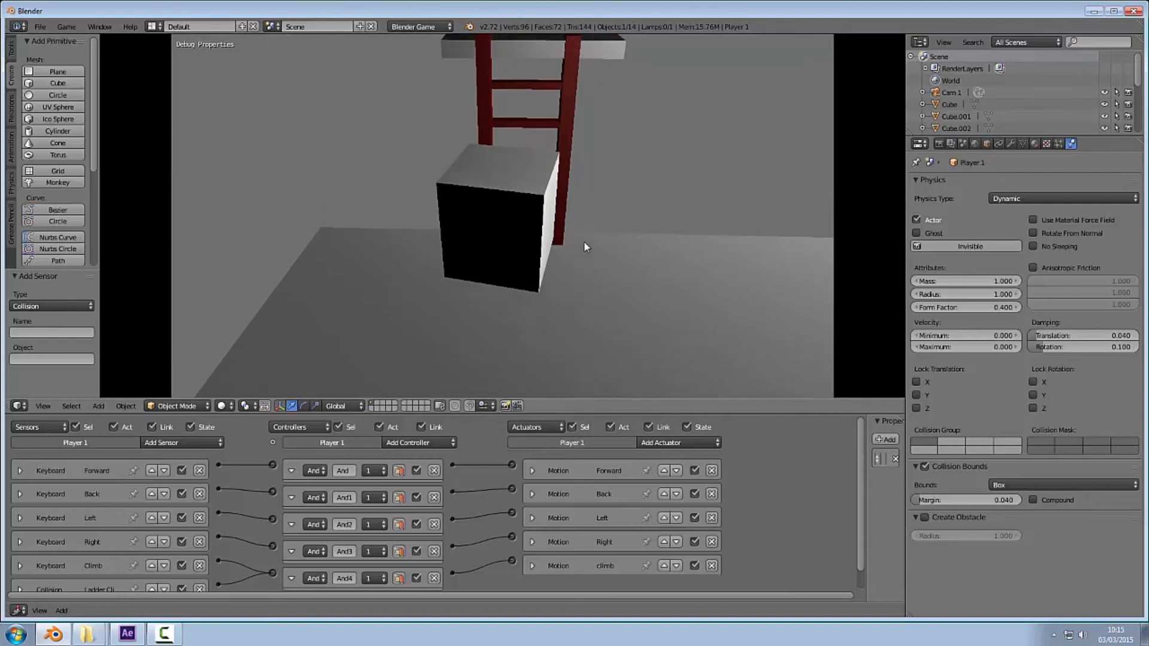
key("space")
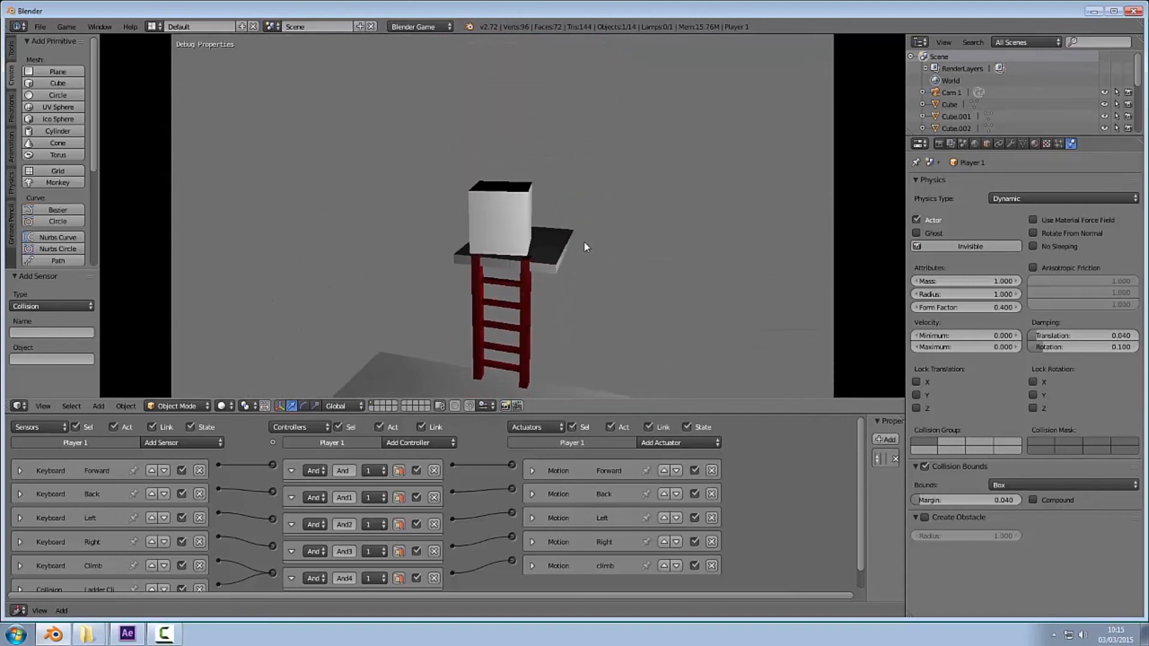
- Drive the cube off the raised platform and steer it around the floor back towards the ladder
key("a")
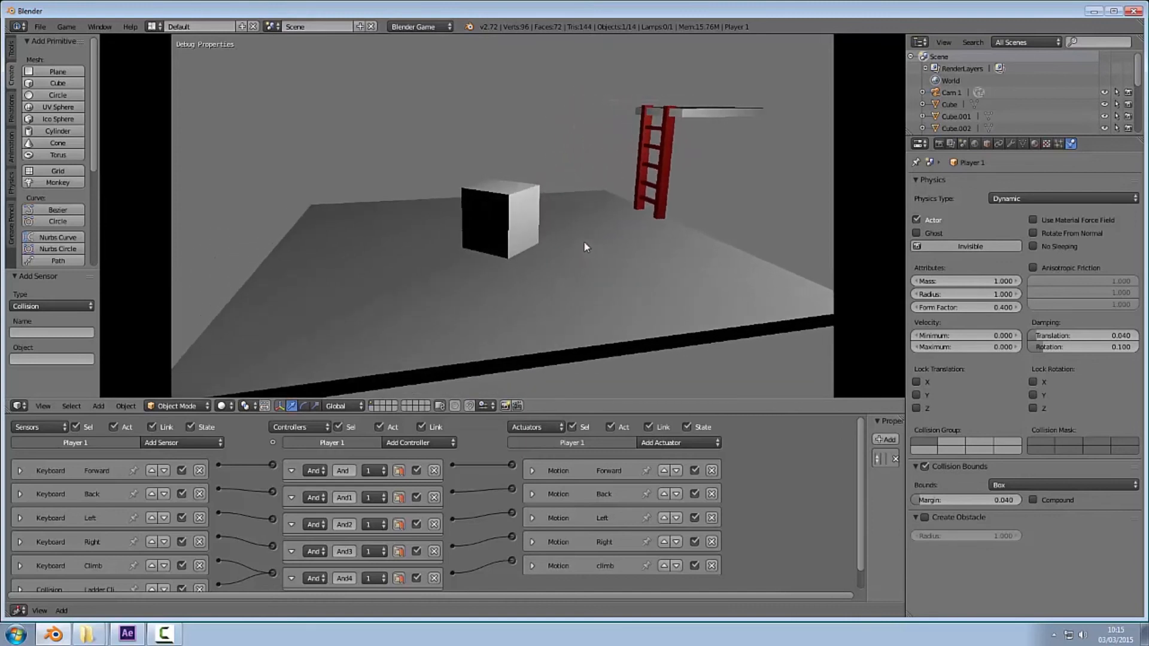
key("a")
key("w")
key("d")
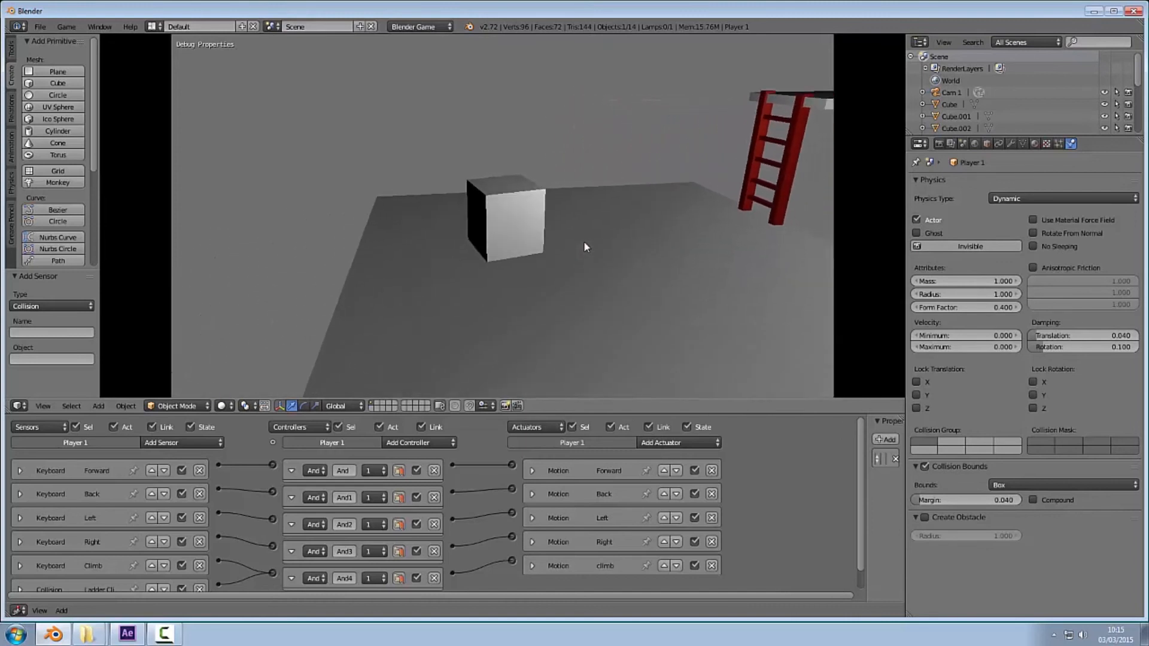
key("d")
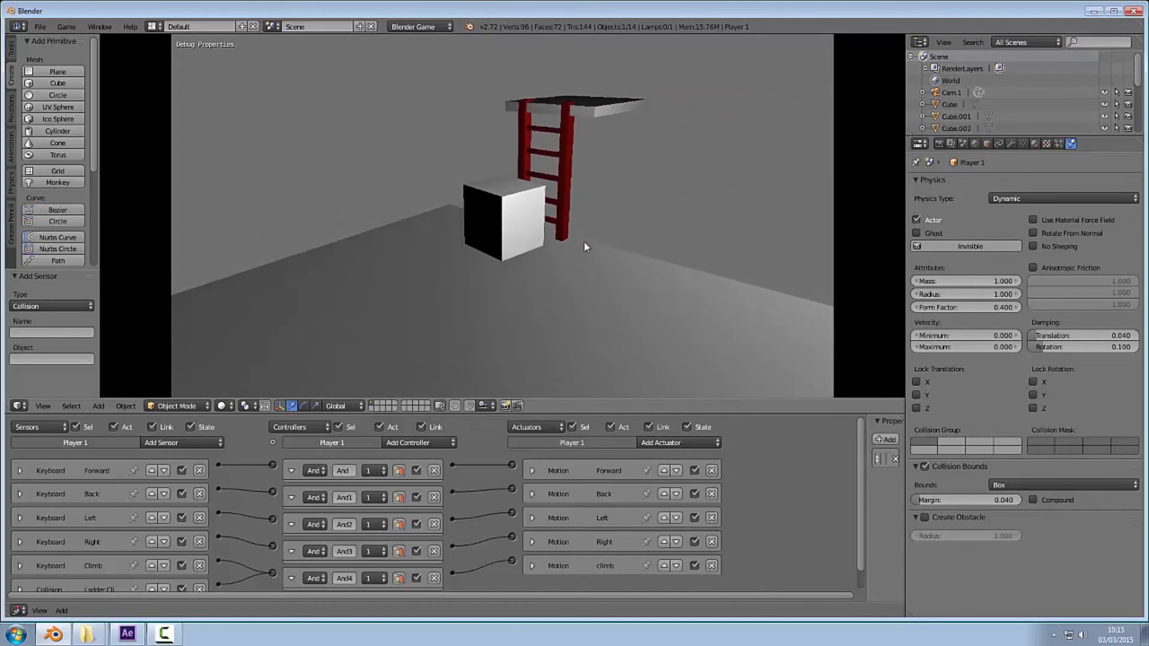
- Test climbing the ladder again while turning the cube, and stop the game
key("w")
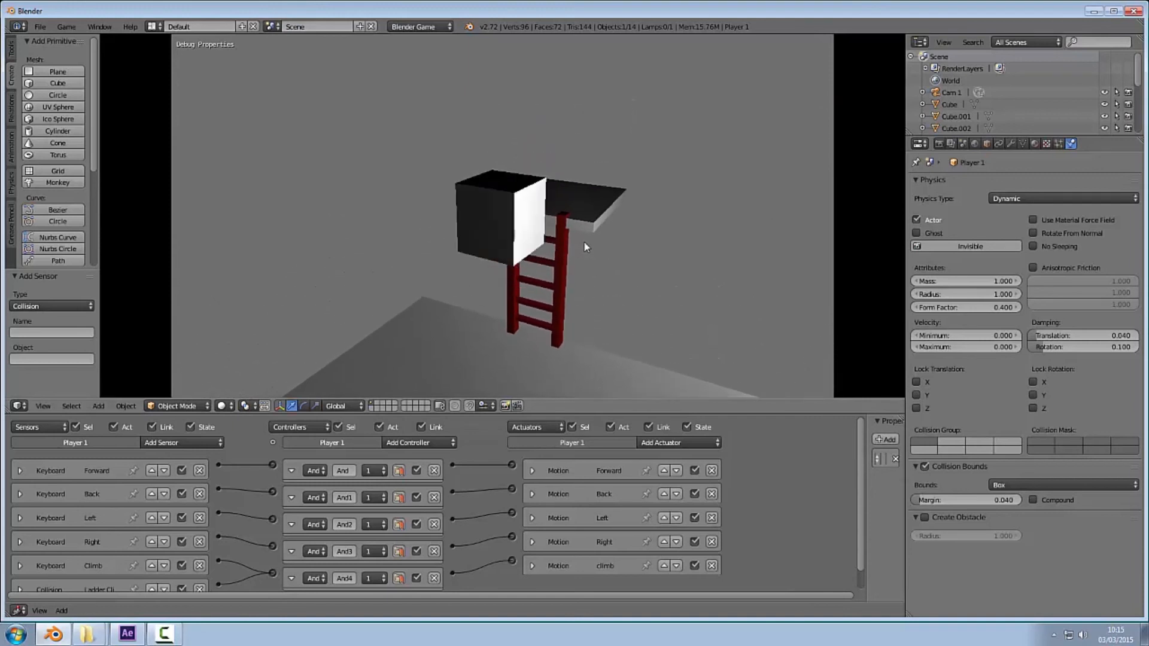
key("w")
key("d")
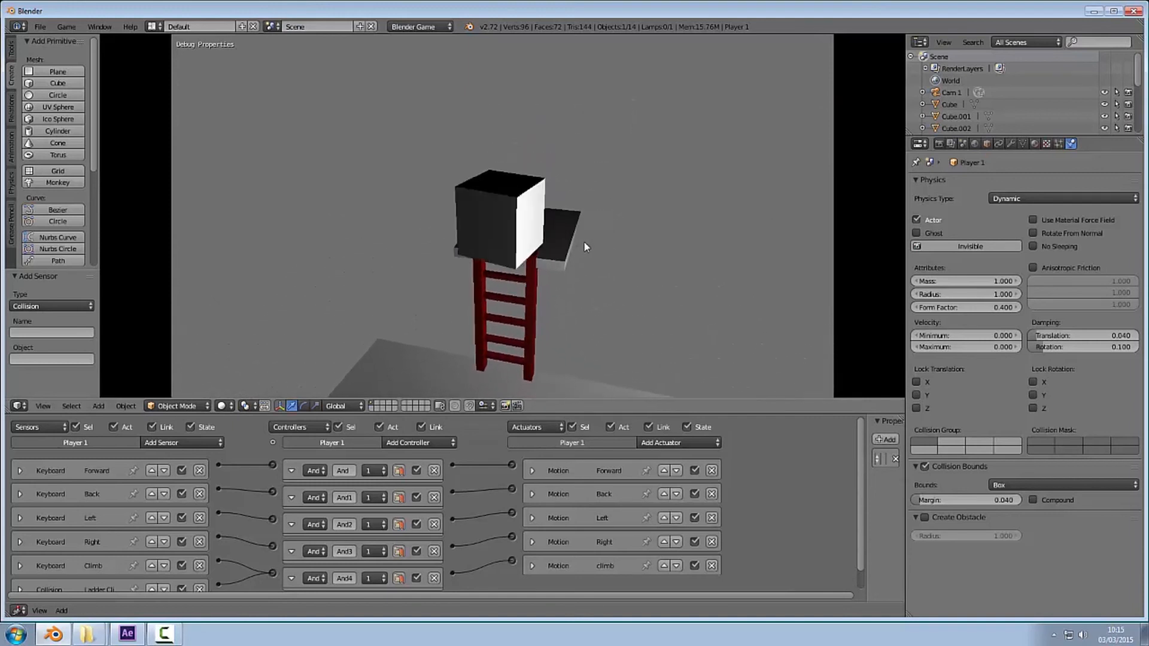
key("d")
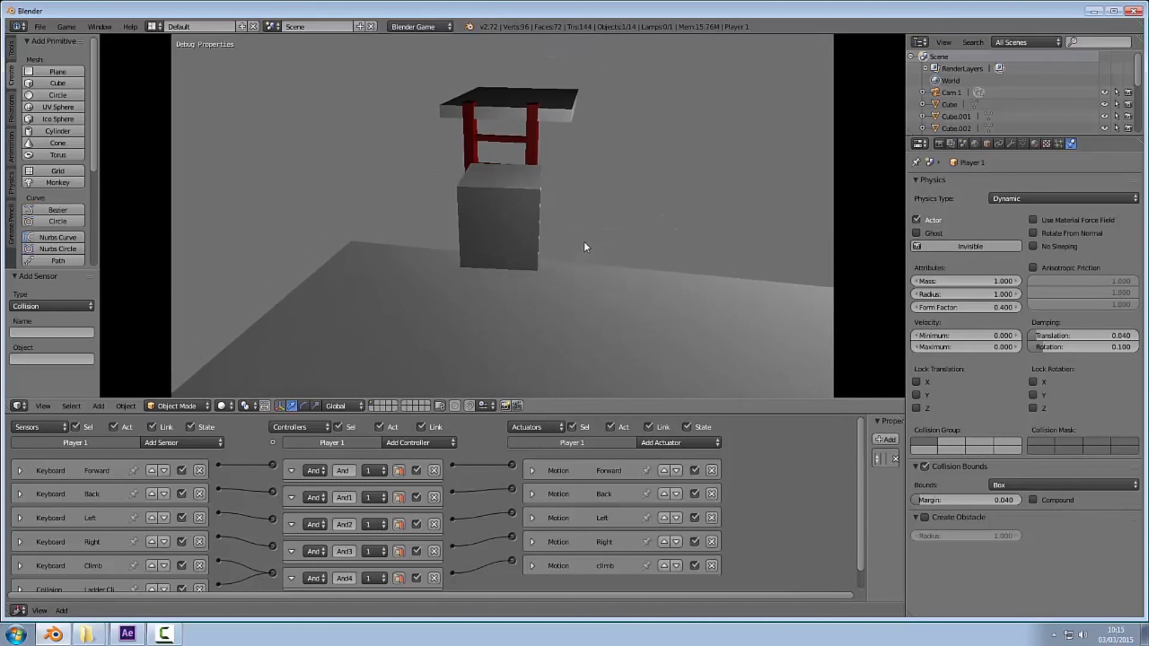
key("w")
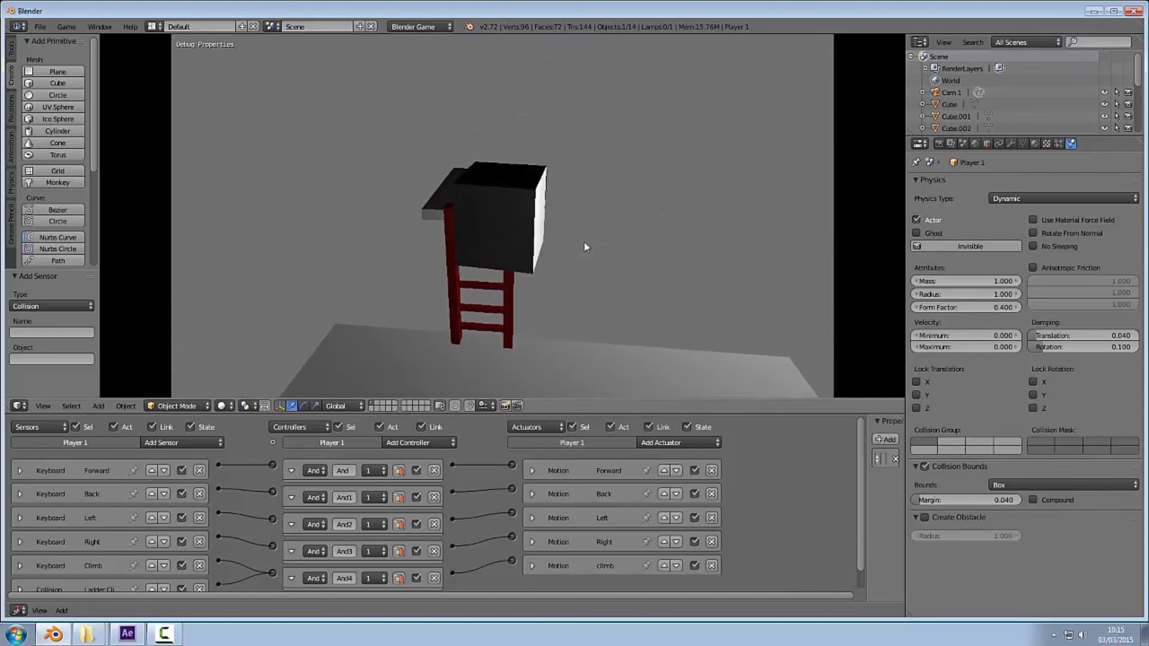
key("Escape")
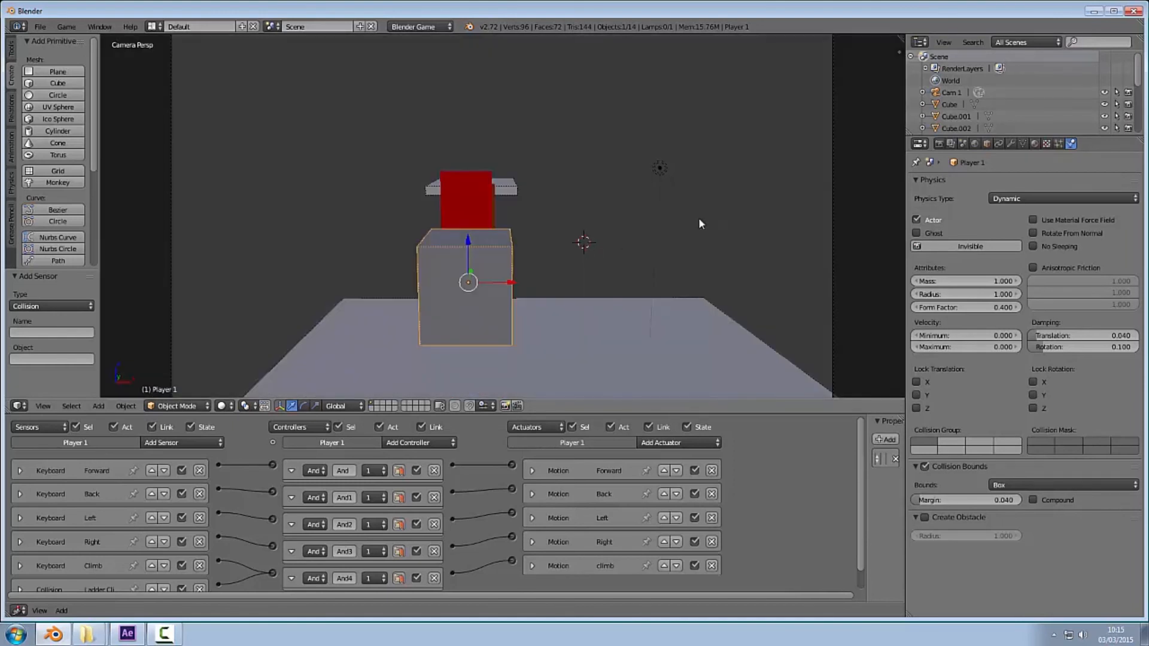
- Move the red trigger panel -0.25 along Y, away from the ladder
mouse_move(593, 185)
middle_mouse_down()
mouse_move(519, 193)
mouse_move(586, 193)
middle_mouse_up()
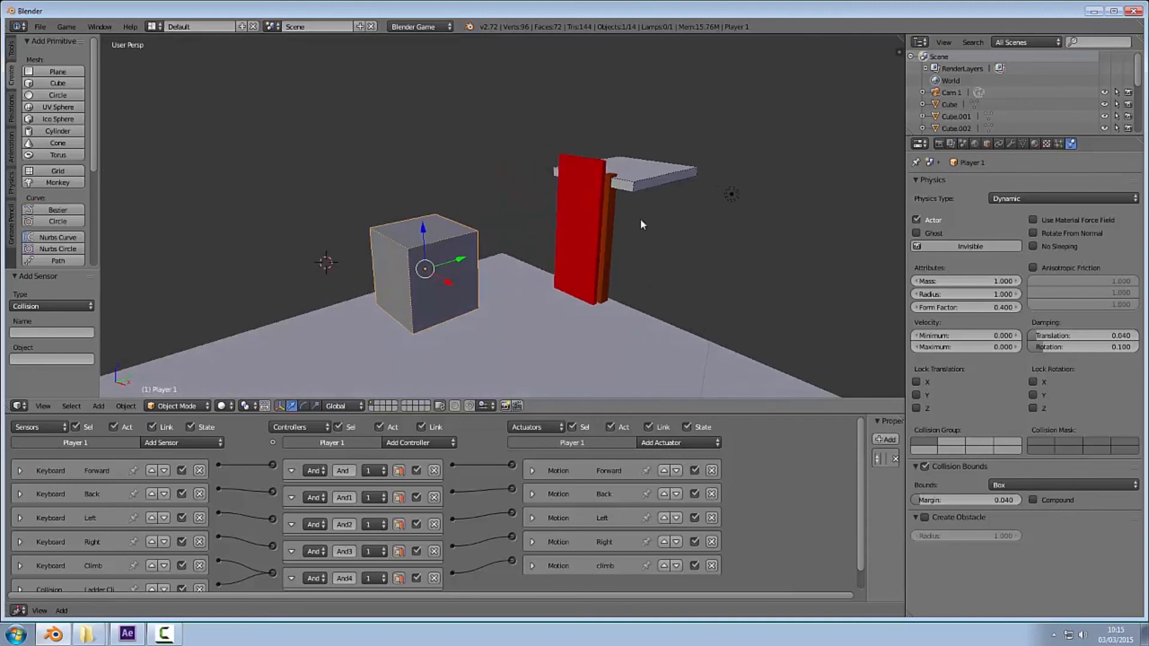
middle_click_drag(642, 221, 684, 275)
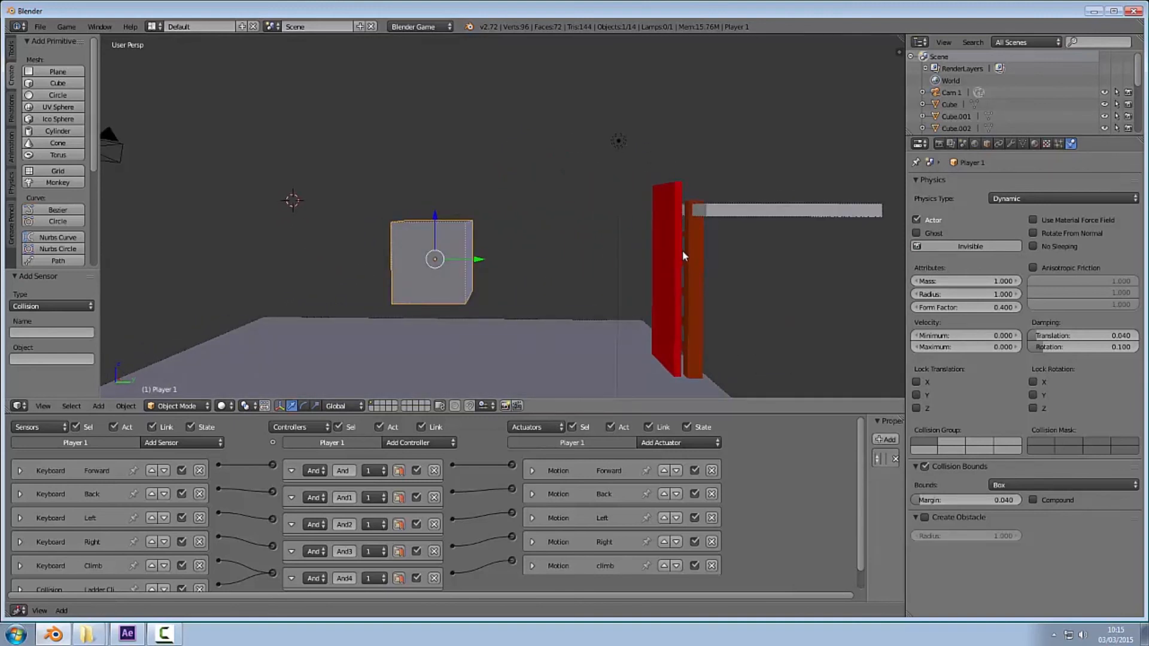
right_click(684, 254)
left_click_drag(705, 277, 692, 275)
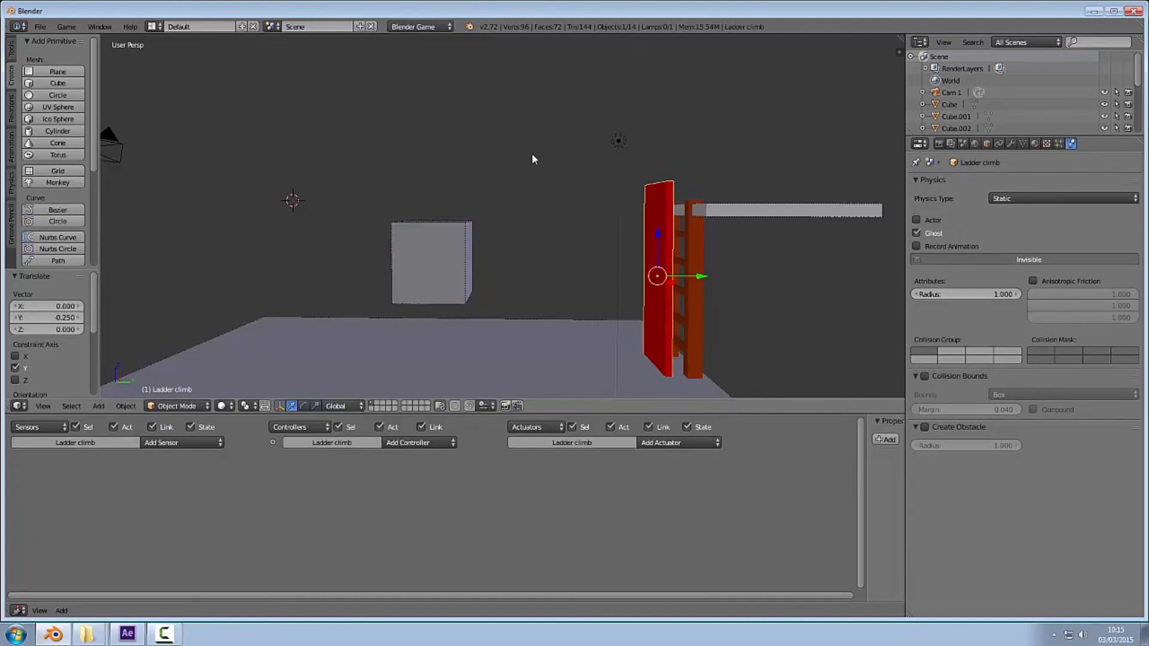
- Run the game through the camera and drive the cube around the floor in front of the ladder
middle_click_drag(531, 153, 549, 164)
key("KP_0")
key("p")
key("w")
key("a")
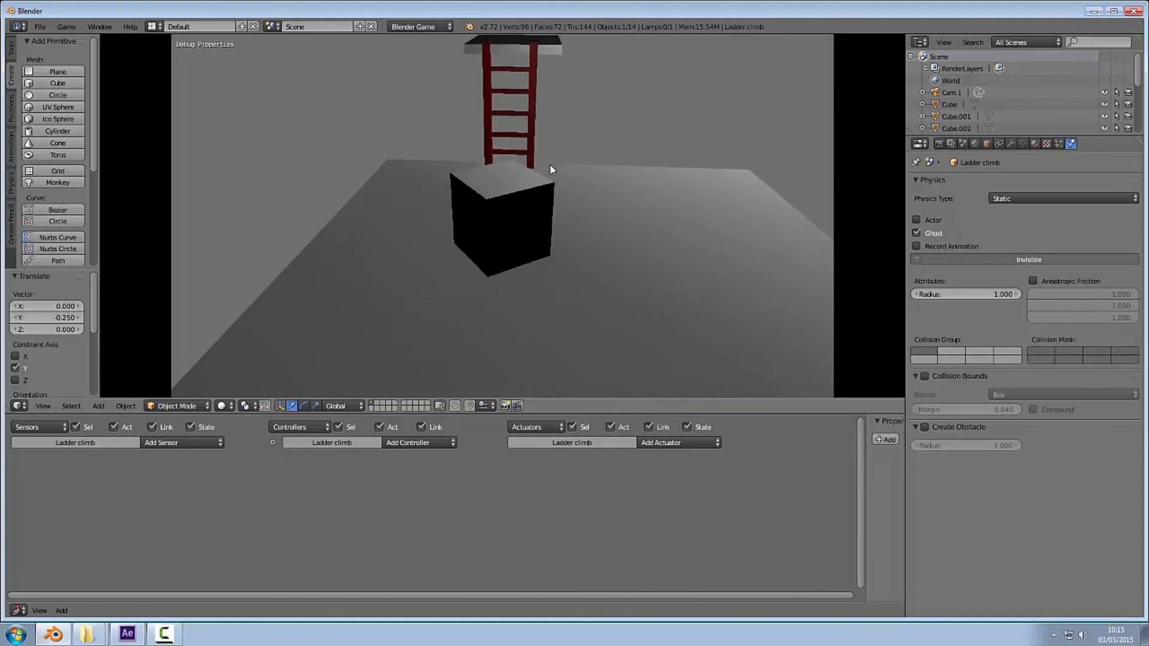
key("d")
key("s")
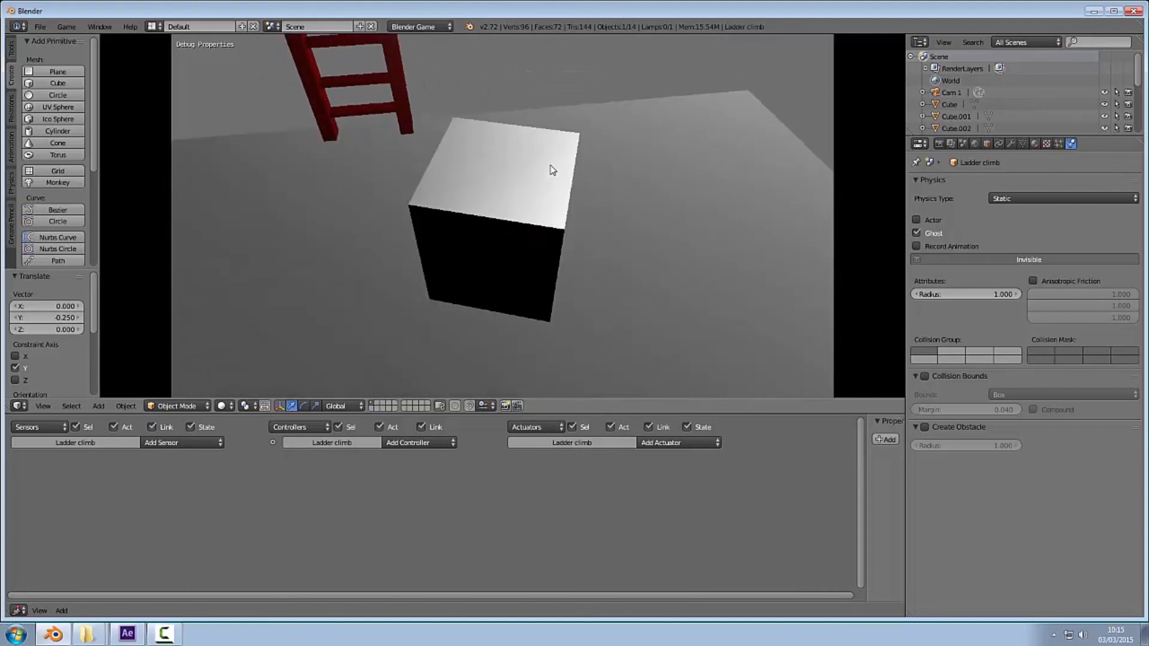
- Steer the cube into the ladder and climb it up to the raised platform
key("a")
key("d")
key("w")
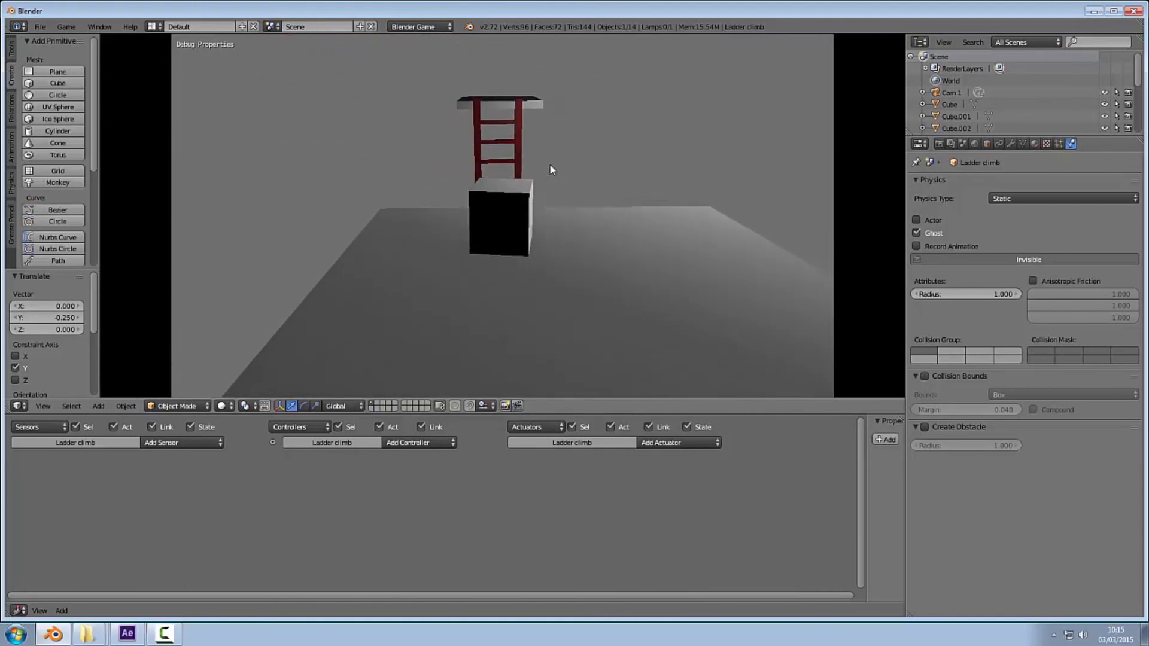
key("d")
key("w")
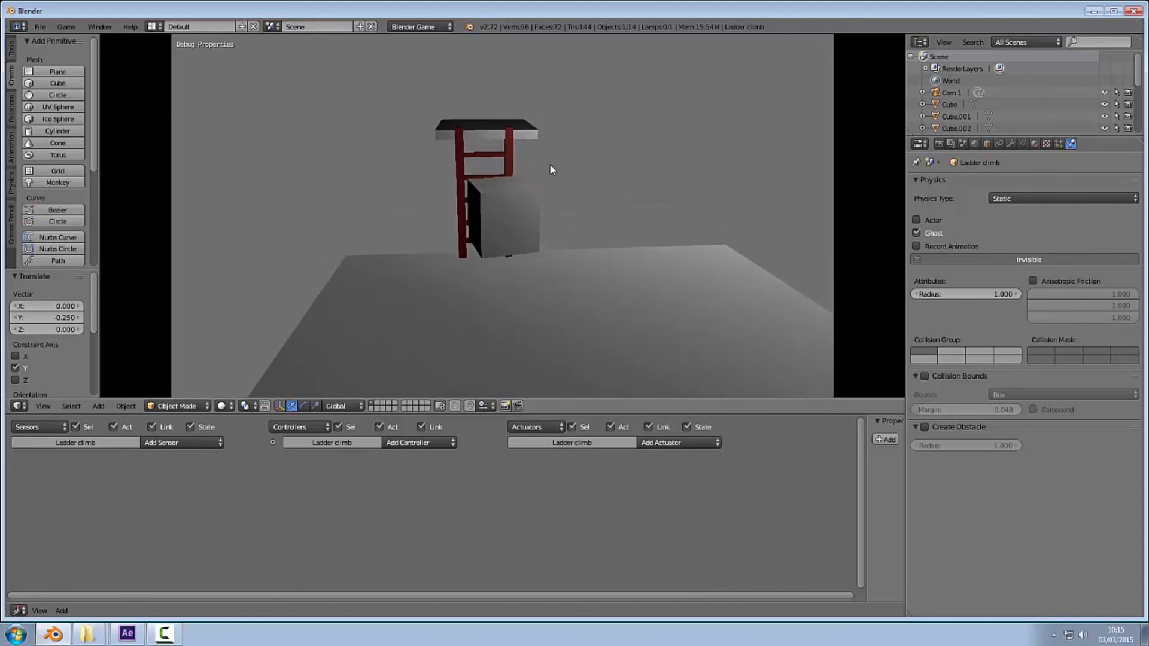
key("w")
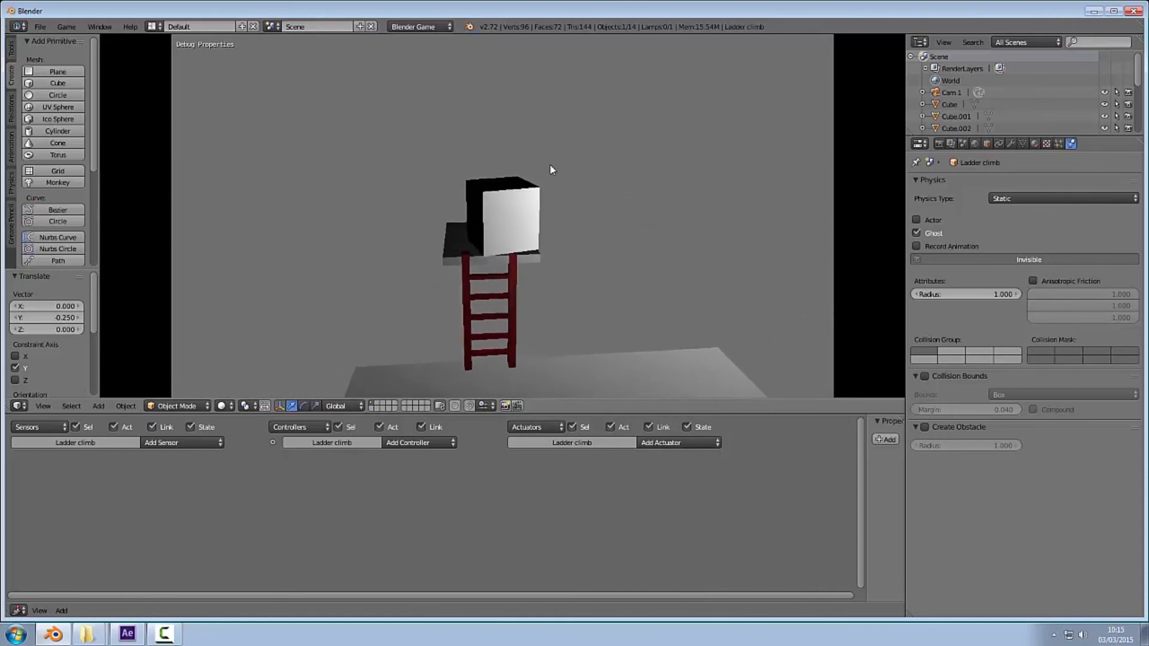
- Turn the cube away from the top of the ladder, drive it back down around the floor, and stop the game
key("a")
key("a")
key("w")
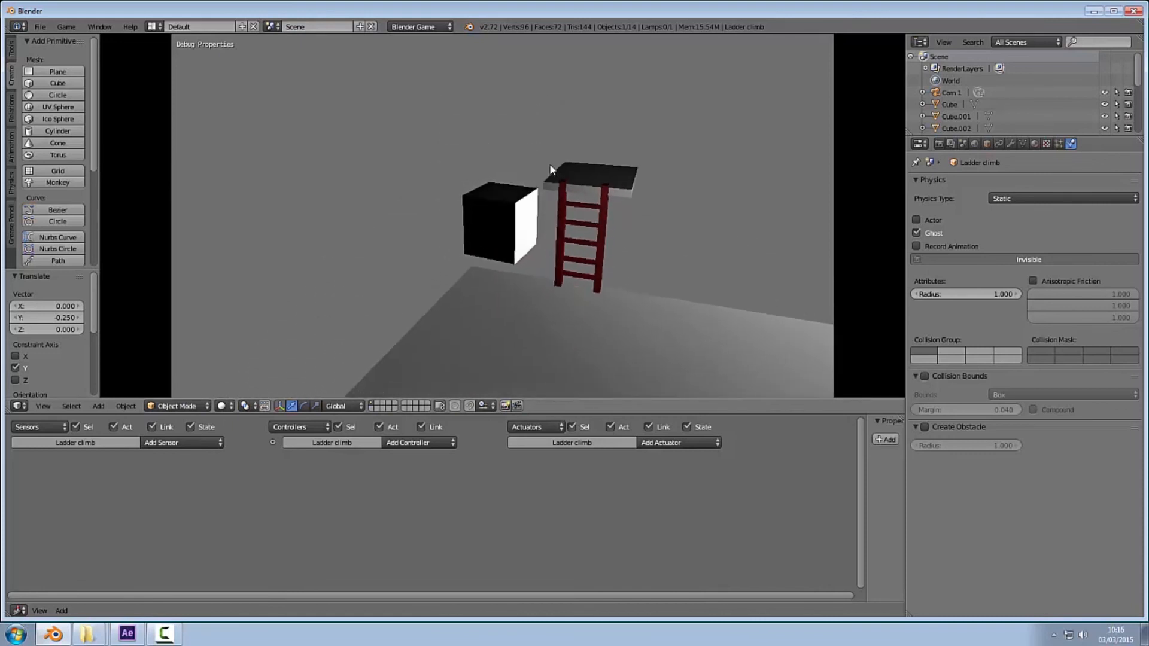
key("a")
key("a")
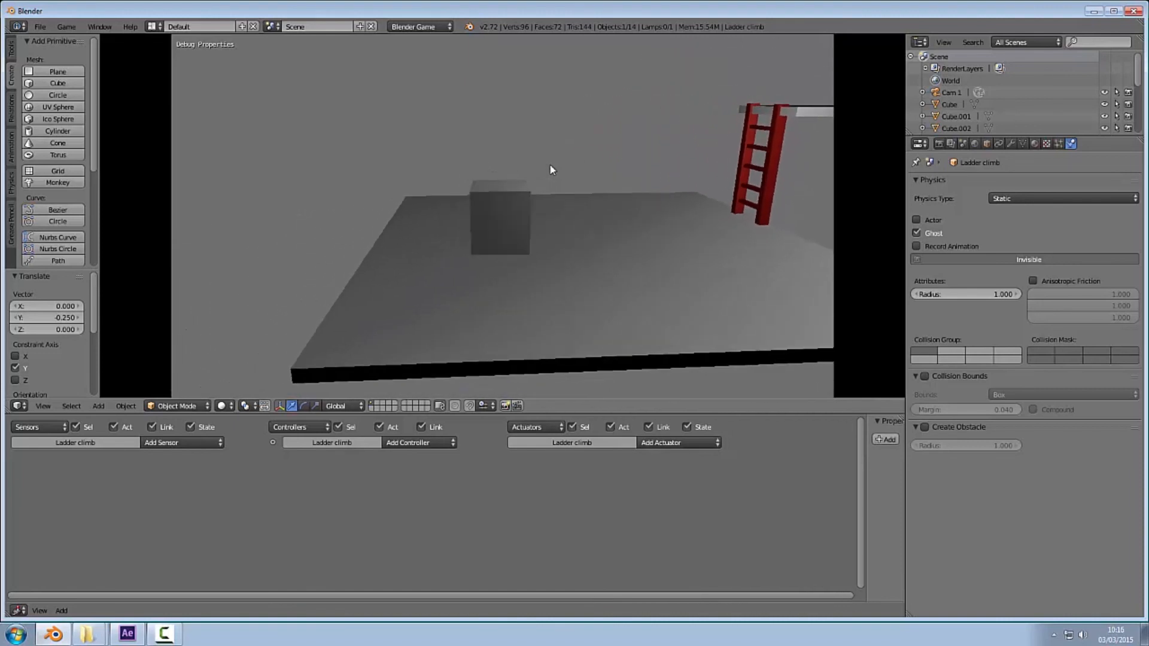
key("a")
key("a")
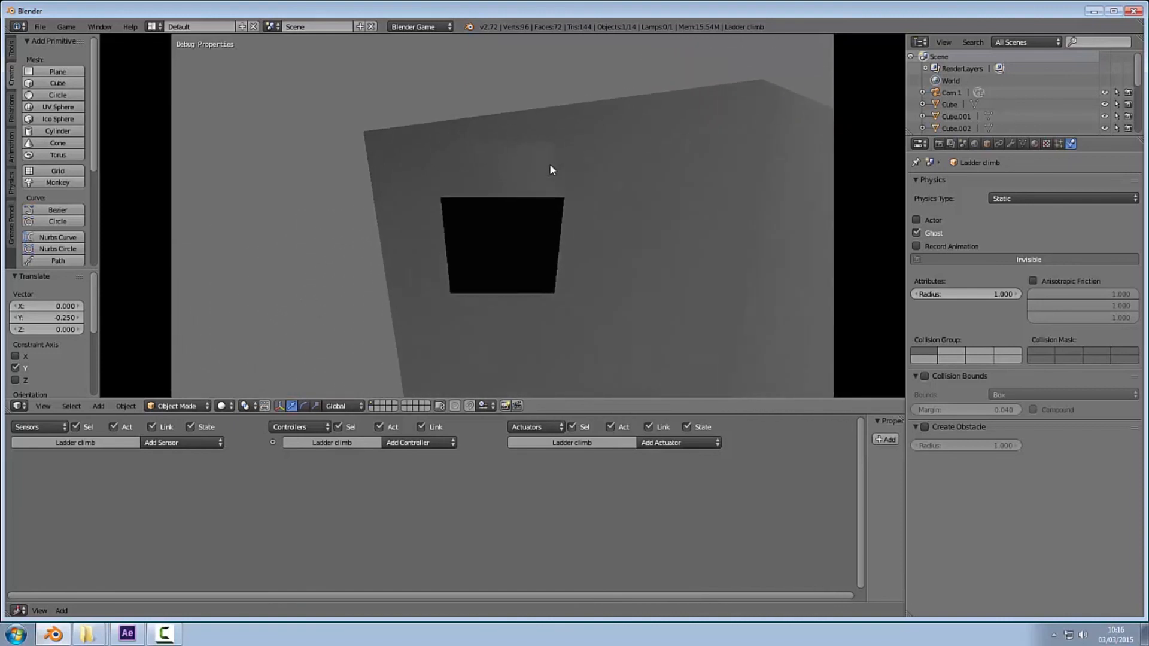
key("Escape")
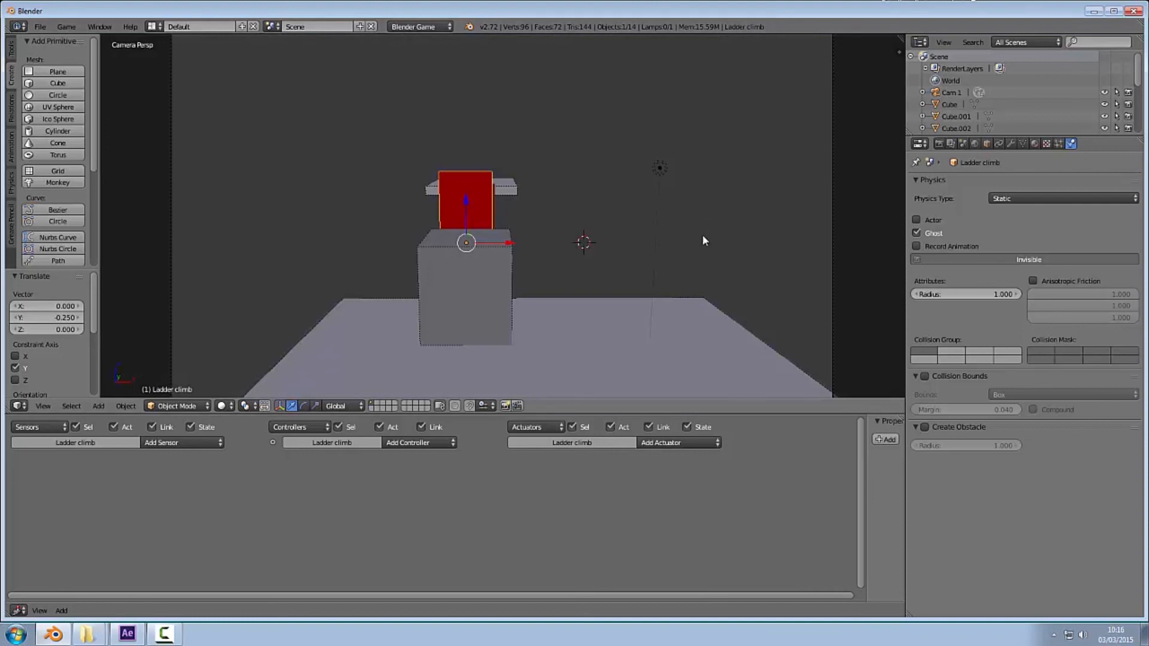
middle_click_drag(702, 234, 638, 252)
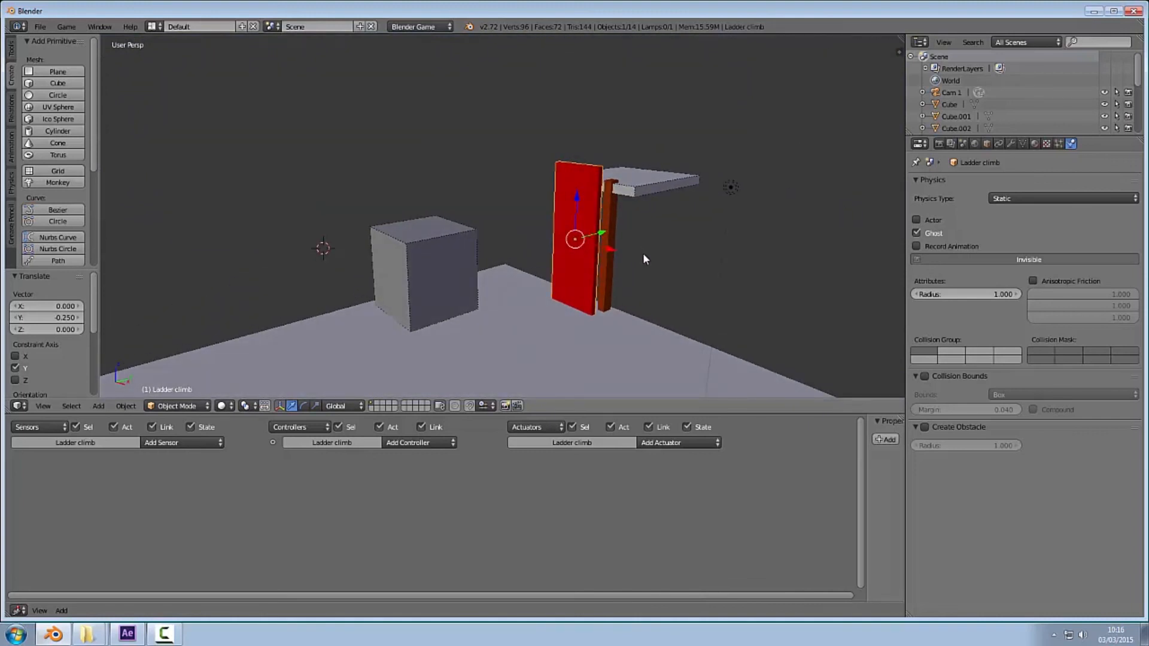
middle_click_drag(643, 256, 768, 250)
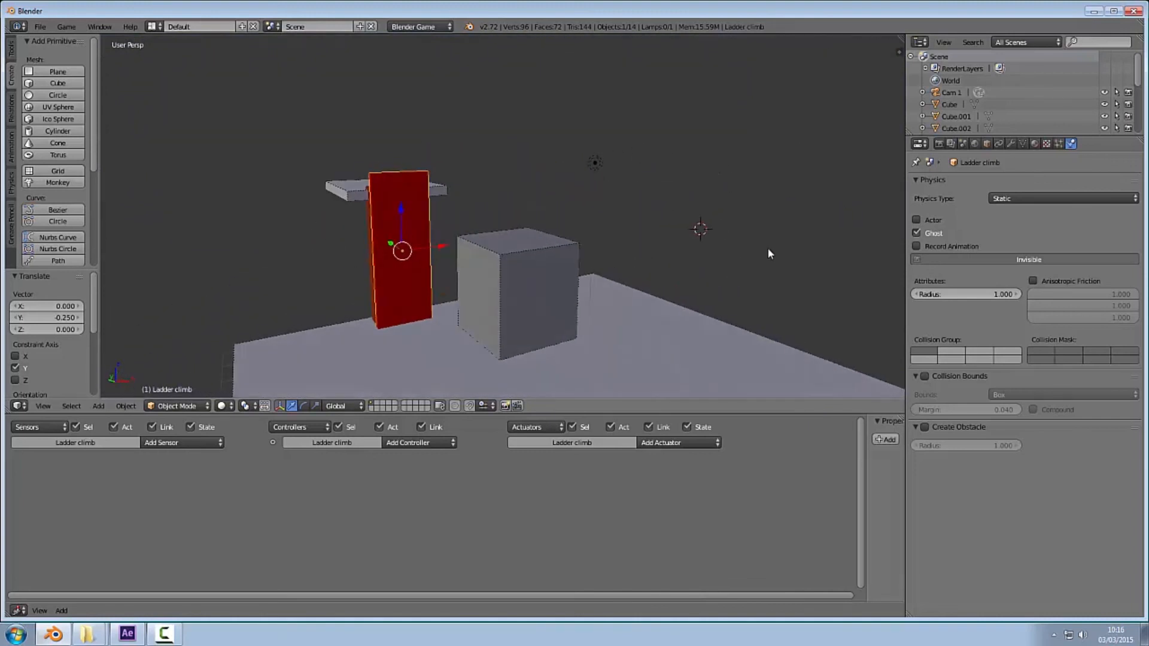